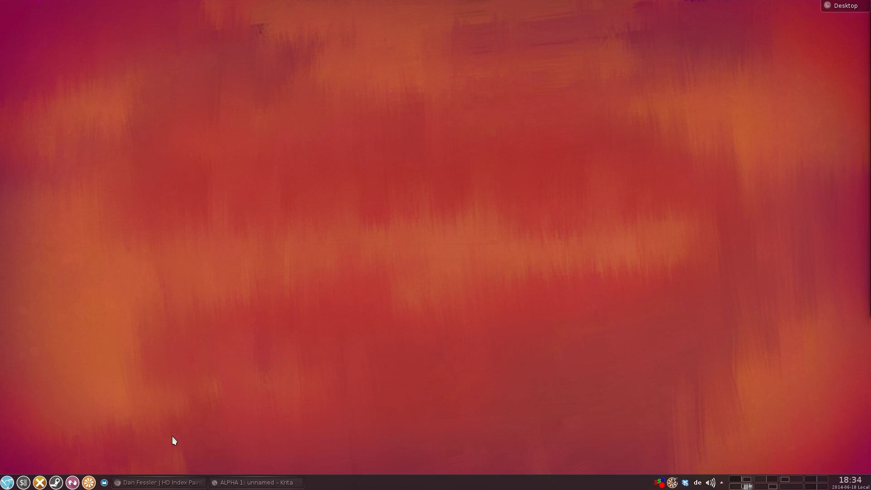
# Step: Switch to the browser and look through the HD Index Painting in Photoshop article down to the Basic Layer Stack diagram
pyautogui.click(175, 484)
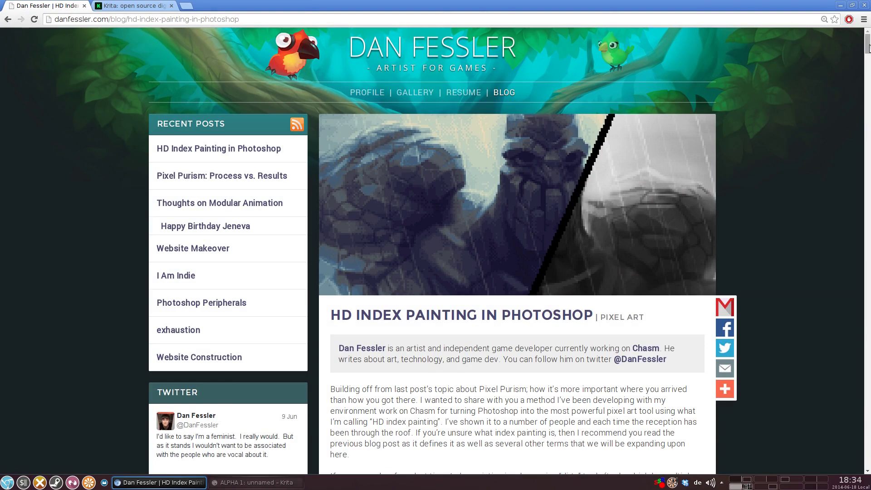
pyautogui.moveTo(867, 45); pyautogui.dragTo(866, 69)
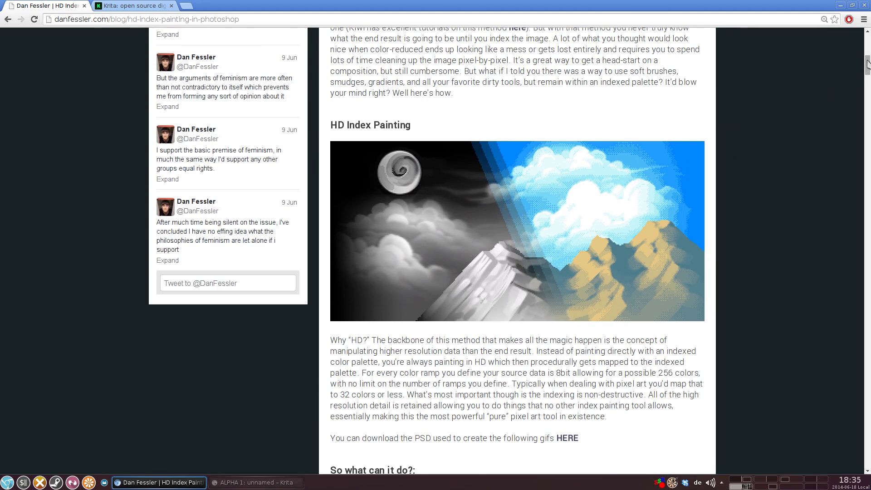
pyautogui.moveTo(868, 69); pyautogui.dragTo(867, 89)
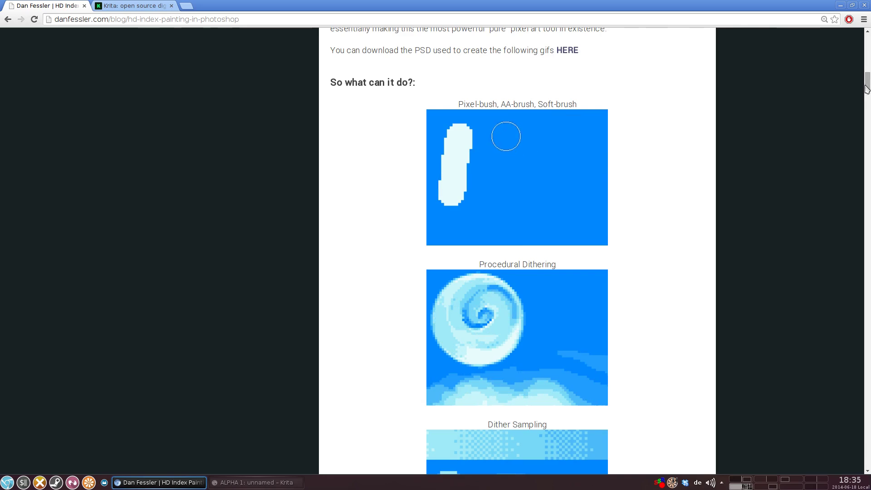
pyautogui.moveTo(867, 86); pyautogui.dragTo(867, 90)
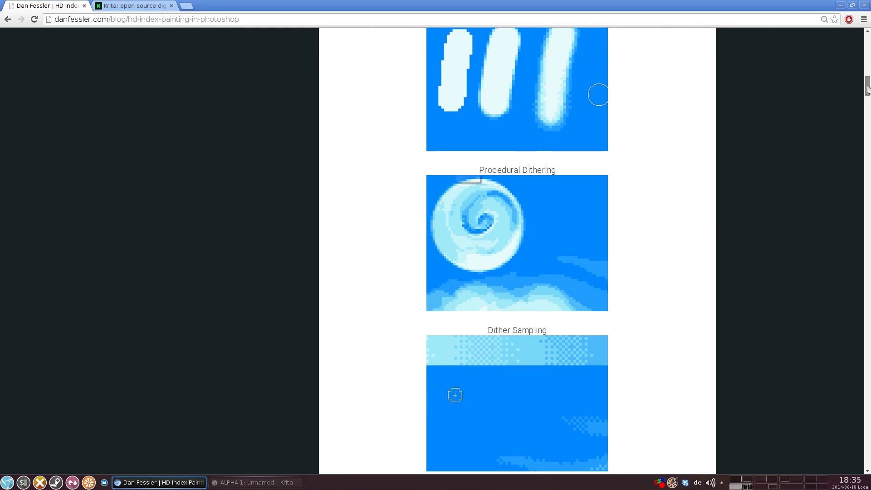
pyautogui.moveTo(867, 88); pyautogui.dragTo(856, 102)
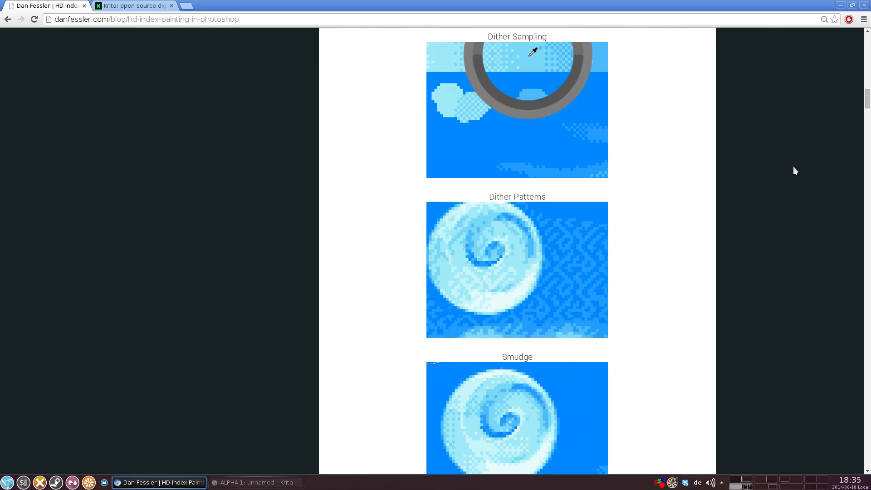
pyautogui.moveTo(866, 103)
pyautogui.mouseDown()
pyautogui.moveTo(833, 181)
pyautogui.moveTo(822, 184)
pyautogui.mouseUp()
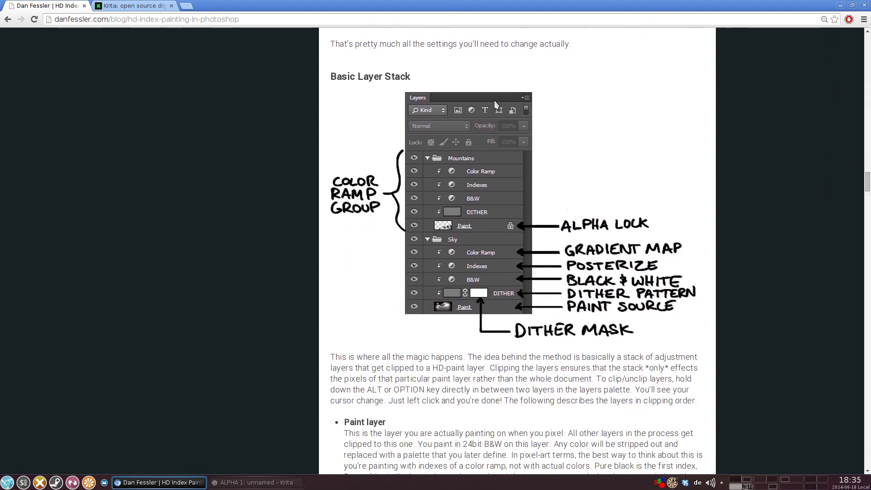
pyautogui.click(840, 5)
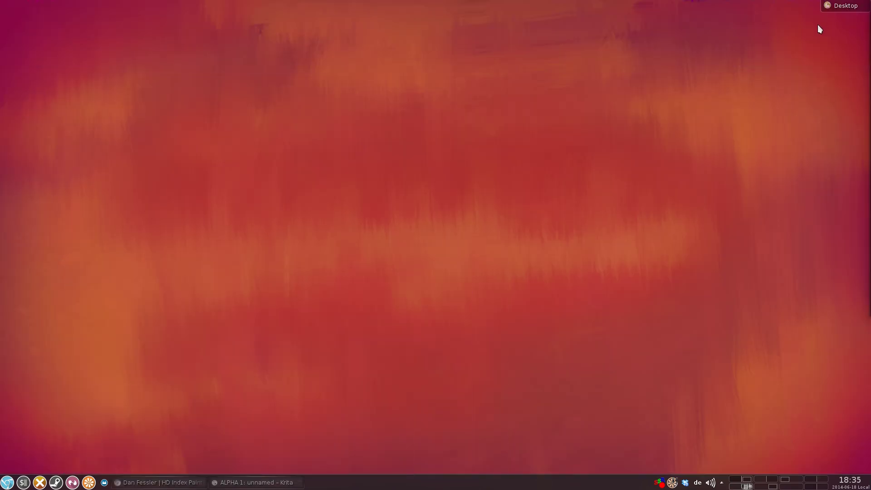
# Step: Switch to Krita and paint freehand airbrush strokes on Layer 1, one thin and the others at brush size 69.81
pyautogui.click(294, 484)
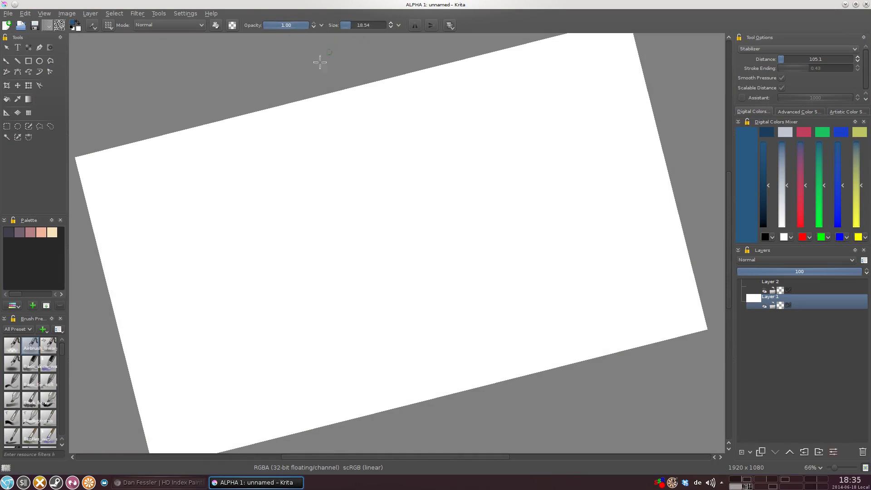
pyautogui.moveTo(276, 157)
pyautogui.mouseDown()
pyautogui.moveTo(364, 172)
pyautogui.moveTo(377, 154)
pyautogui.mouseUp()
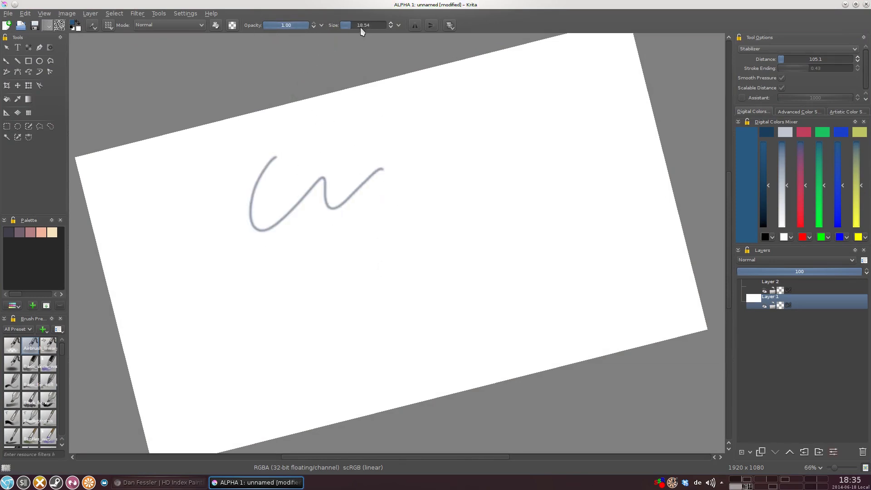
pyautogui.moveTo(385, 119)
pyautogui.mouseDown()
pyautogui.moveTo(428, 130)
pyautogui.moveTo(470, 226)
pyautogui.mouseUp()
pyautogui.moveTo(431, 190)
pyautogui.mouseDown()
pyautogui.moveTo(554, 142)
pyautogui.moveTo(410, 196)
pyautogui.mouseUp()
pyautogui.moveTo(233, 296)
pyautogui.mouseDown()
pyautogui.moveTo(315, 285)
pyautogui.moveTo(299, 290)
pyautogui.mouseUp()
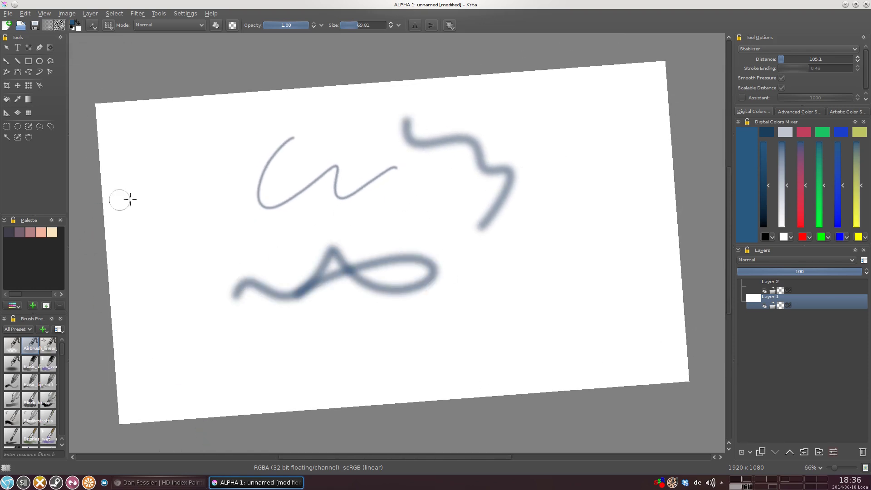
pyautogui.moveTo(569, 131); pyautogui.dragTo(581, 219)
pyautogui.press('Tab')
pyautogui.press('Tab')
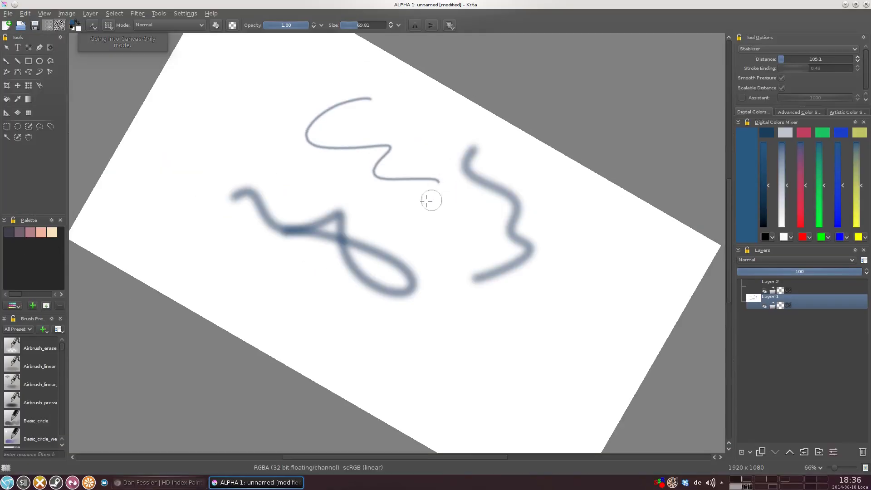
pyautogui.moveTo(432, 198); pyautogui.dragTo(421, 162)
pyautogui.moveTo(472, 178)
pyautogui.mouseDown()
pyautogui.moveTo(606, 227)
pyautogui.moveTo(463, 101)
pyautogui.moveTo(476, 90)
pyautogui.moveTo(579, 137)
pyautogui.mouseUp()
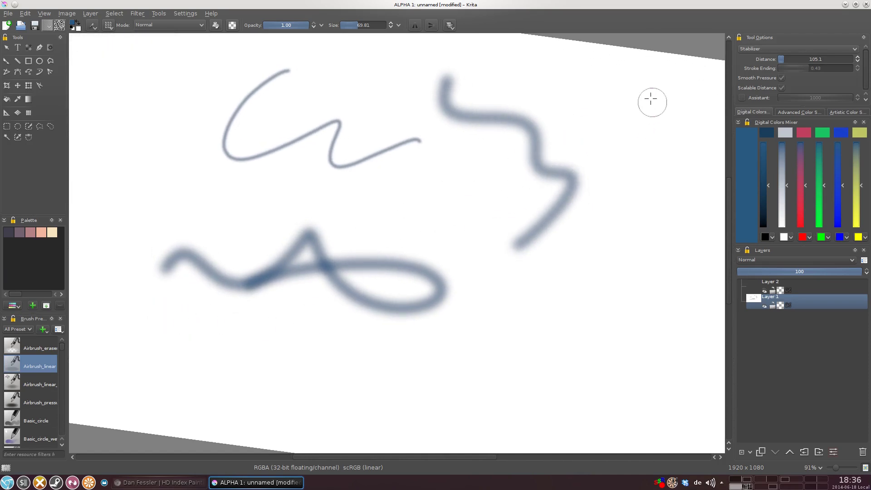
pyautogui.click(846, 4)
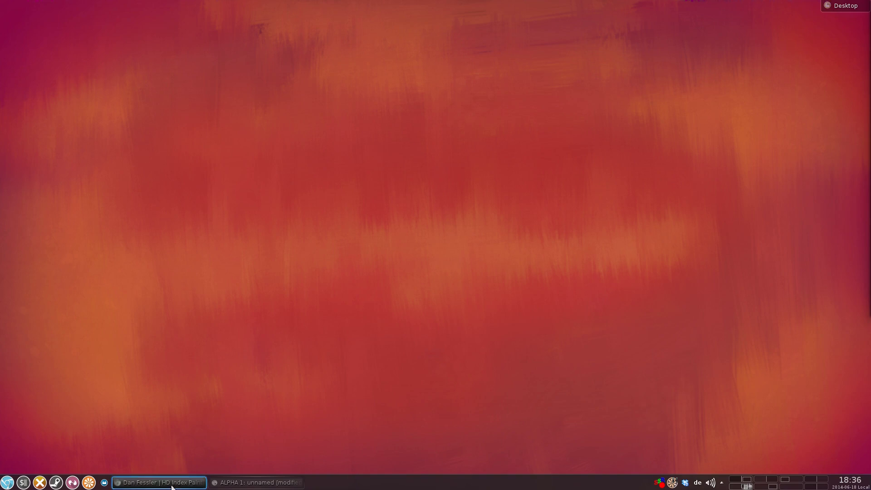
# Step: Switch to the browser and read update #7 on the Krita Kickstarter page, including the new build links
pyautogui.click(172, 484)
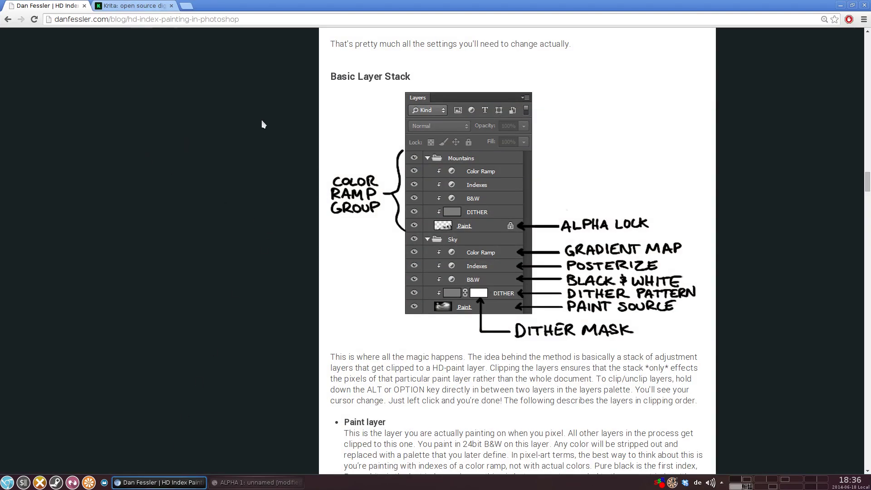
pyautogui.click(149, 7)
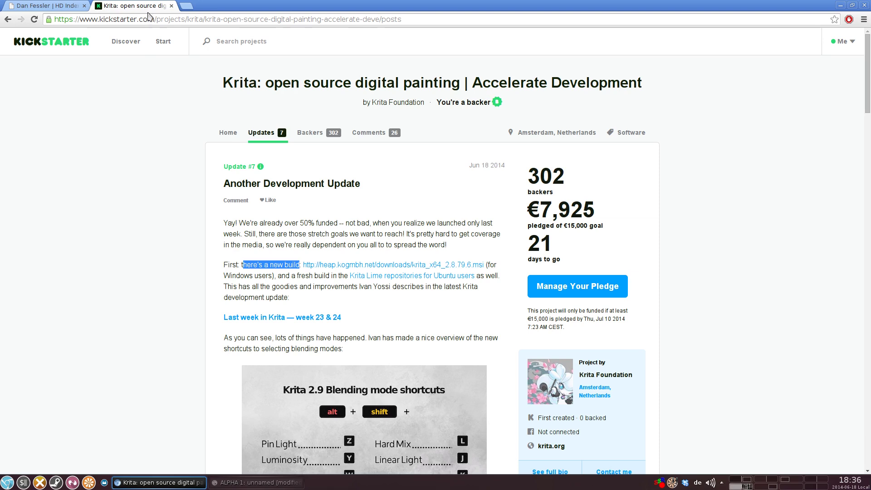
pyautogui.click(279, 227)
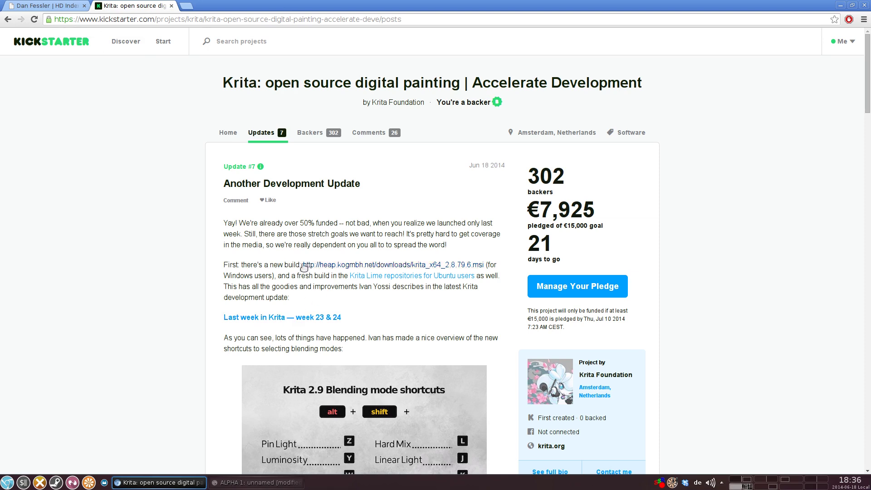
pyautogui.click(267, 200)
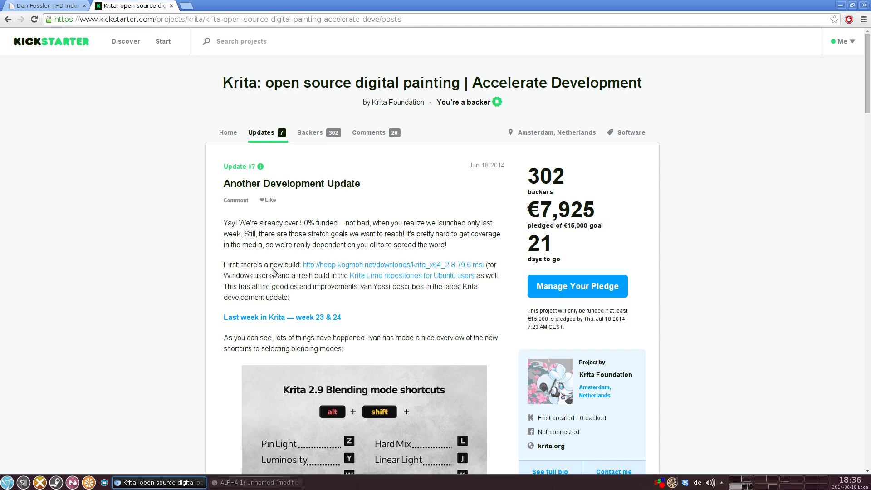
pyautogui.scroll(-4, 860, 106)
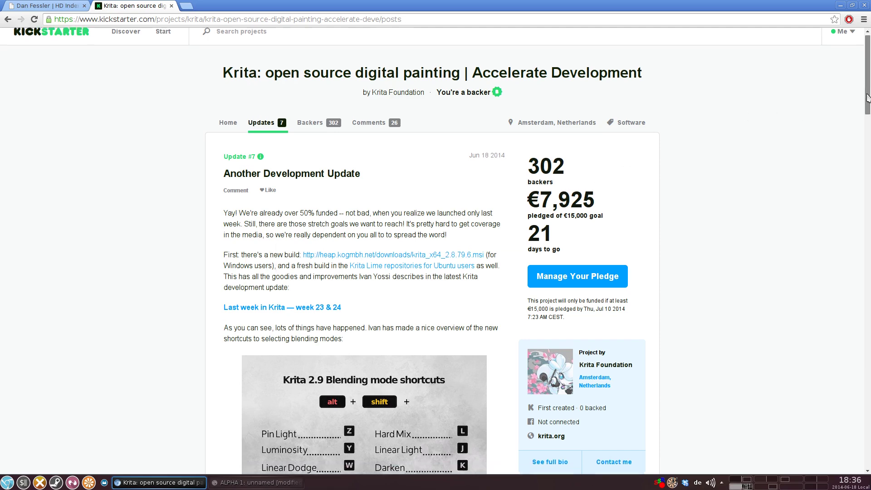
pyautogui.scroll(4, 856, 104)
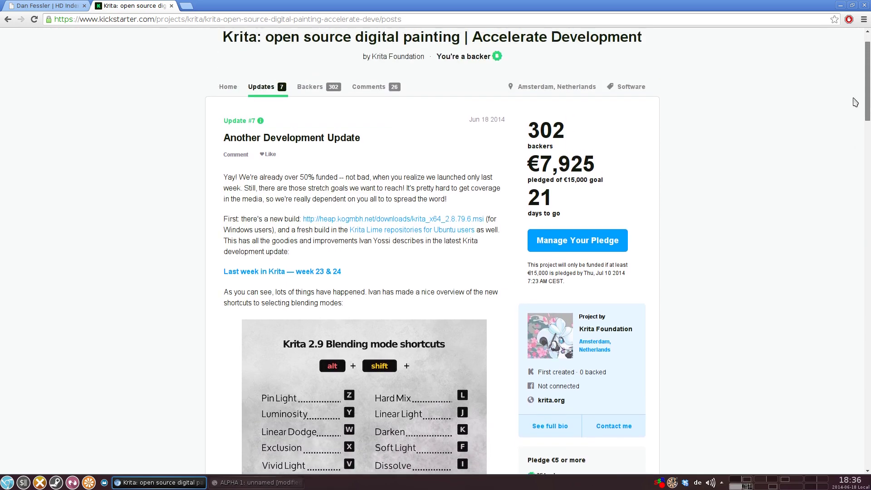
pyautogui.click(840, 6)
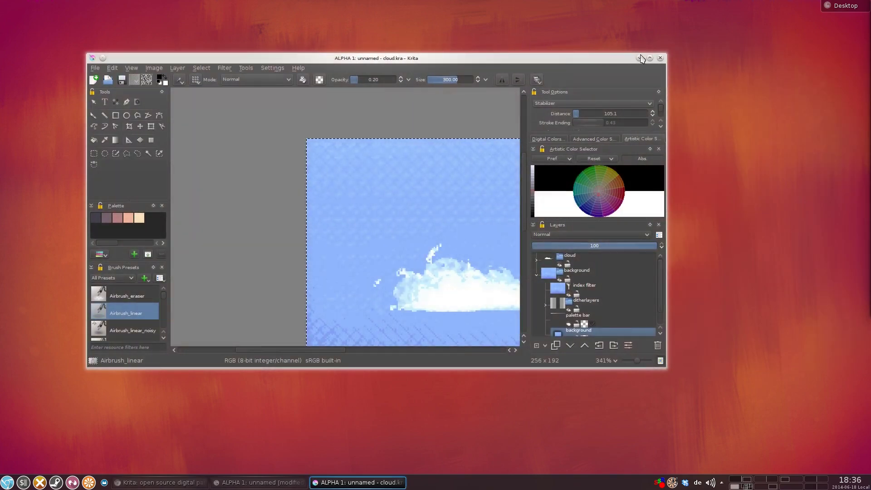
# Step: Maximize the cloud.kra window in Krita and set the brush opacity to 1.00 and size to 60.30
pyautogui.click(650, 58)
pyautogui.hotkey('ctrl', 'shift', '0')
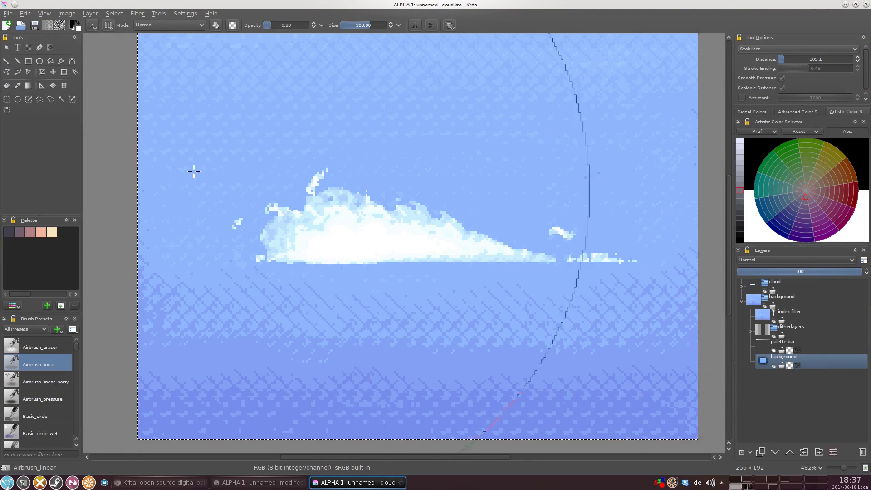
pyautogui.moveTo(294, 30); pyautogui.dragTo(359, 29)
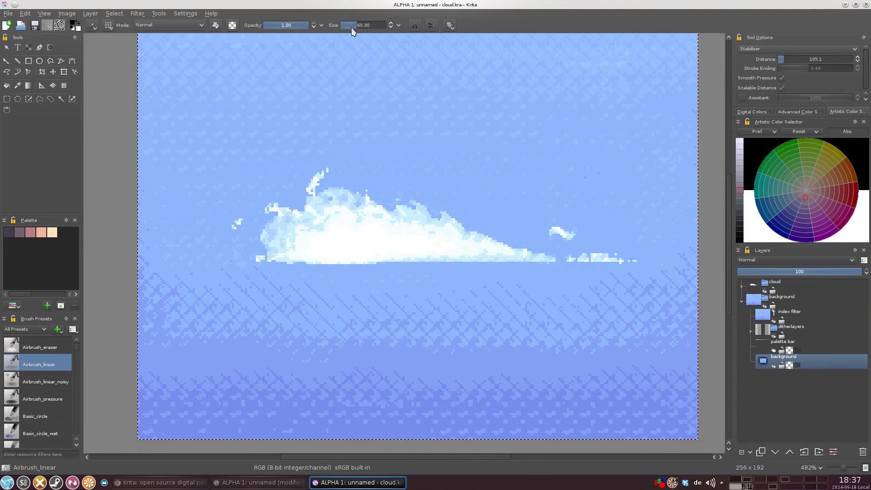
# Step: Enlarge the brush presets list and choose the Basic_tip_gaussian preset
pyautogui.moveTo(27, 213); pyautogui.dragTo(27, 118)
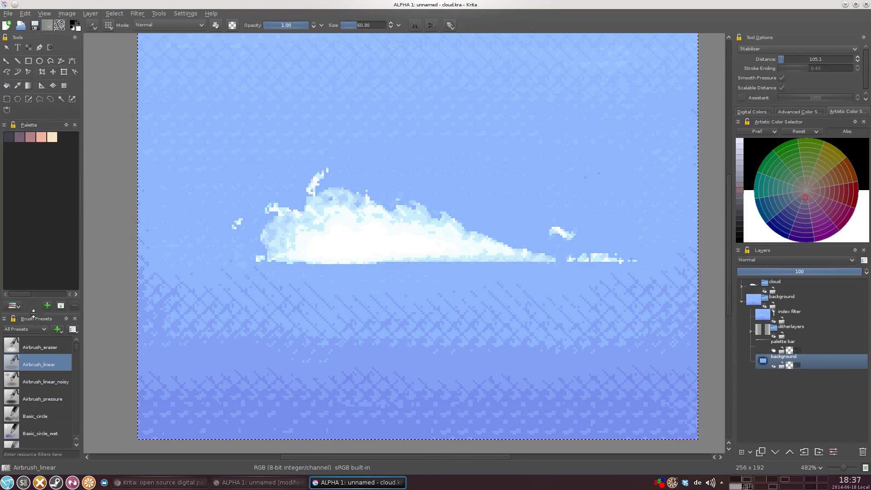
pyautogui.moveTo(33, 312); pyautogui.dragTo(32, 186)
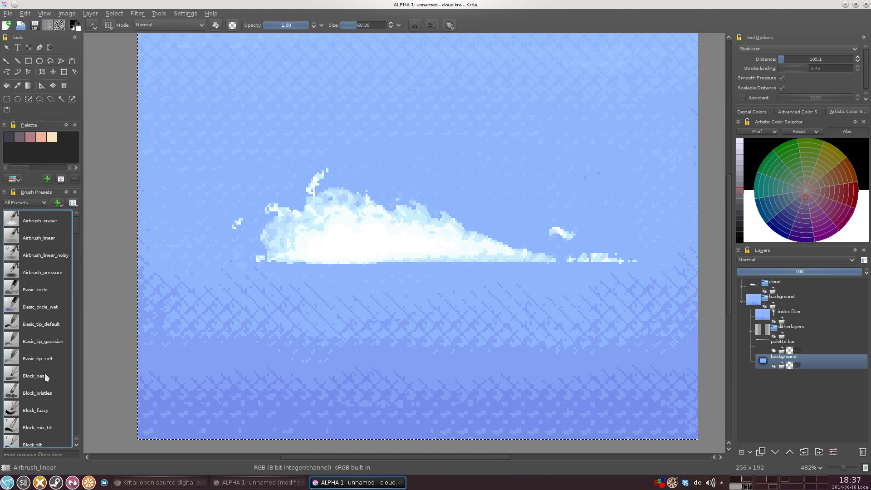
pyautogui.click(46, 341)
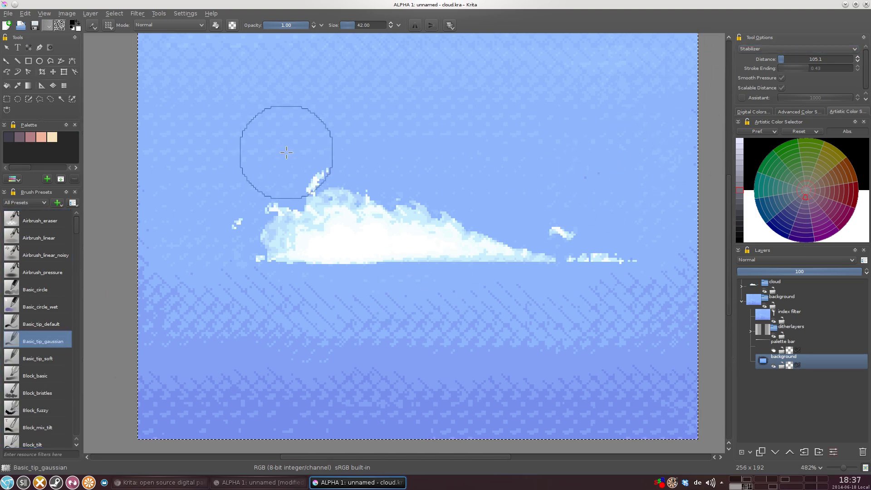
# Step: Sample a colour from the sky below the cloud and paint a diagonal stroke in the upper right sky on the background layer
pyautogui.press('p')
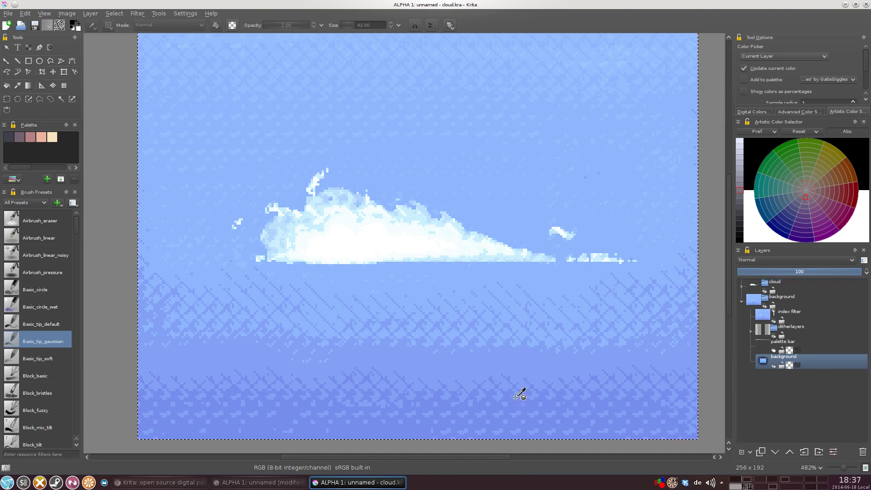
pyautogui.click(502, 323)
pyautogui.press('b')
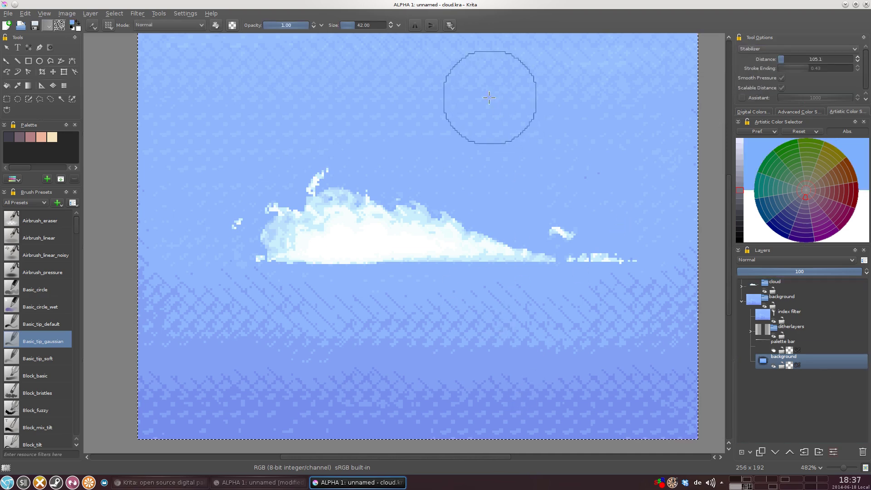
pyautogui.moveTo(486, 96)
pyautogui.mouseDown()
pyautogui.moveTo(577, 132)
pyautogui.moveTo(600, 151)
pyautogui.mouseUp()
# Step: Sample the darker colour at the sky's lower edge and paint a thick diagonal stroke above the cloud's right half
pyautogui.press('p')
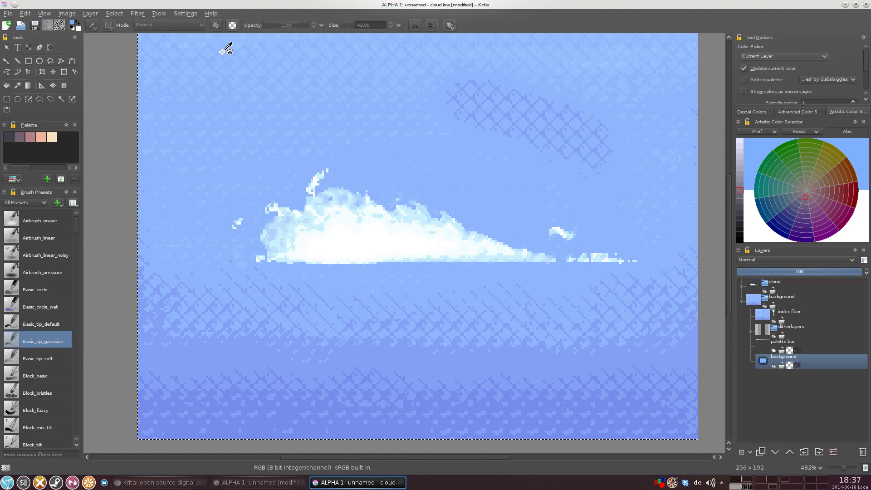
pyautogui.press('b')
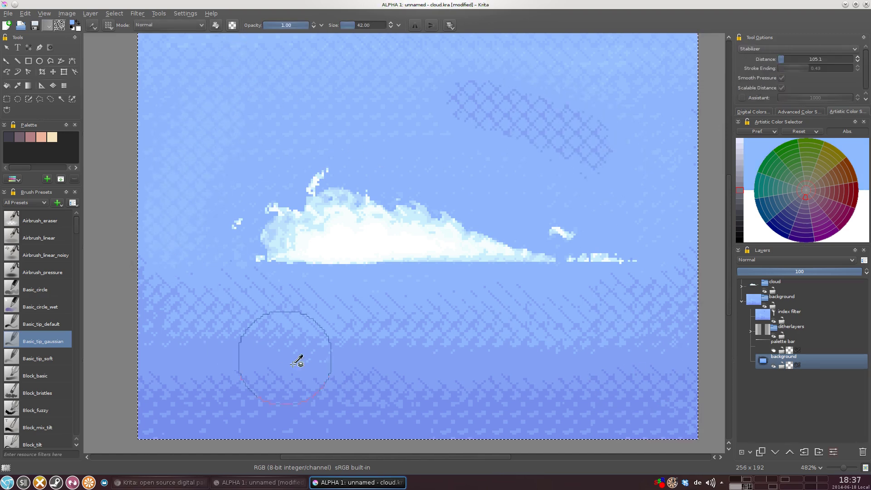
pyautogui.press('p')
pyautogui.click(599, 418)
pyautogui.press('b')
pyautogui.moveTo(455, 86)
pyautogui.mouseDown()
pyautogui.moveTo(399, 101)
pyautogui.moveTo(555, 255)
pyautogui.mouseUp()
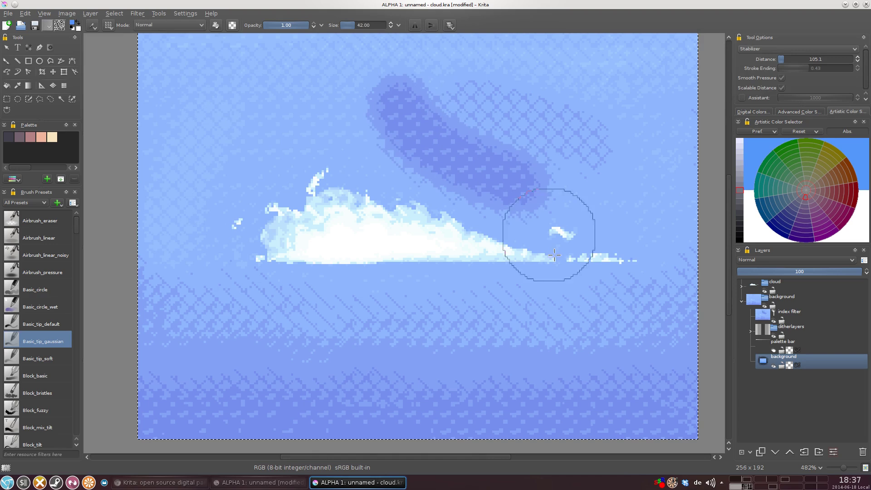
# Step: Resample the sky colour, set the brush opacity to 0.08 and paint a diagonal patch above the cloud's left side
pyautogui.press('p')
pyautogui.press('b')
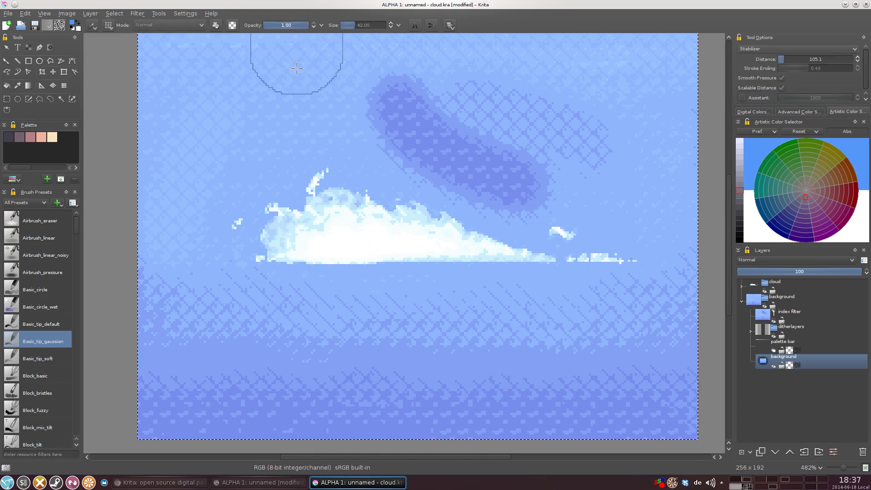
pyautogui.press('p')
pyautogui.press('b')
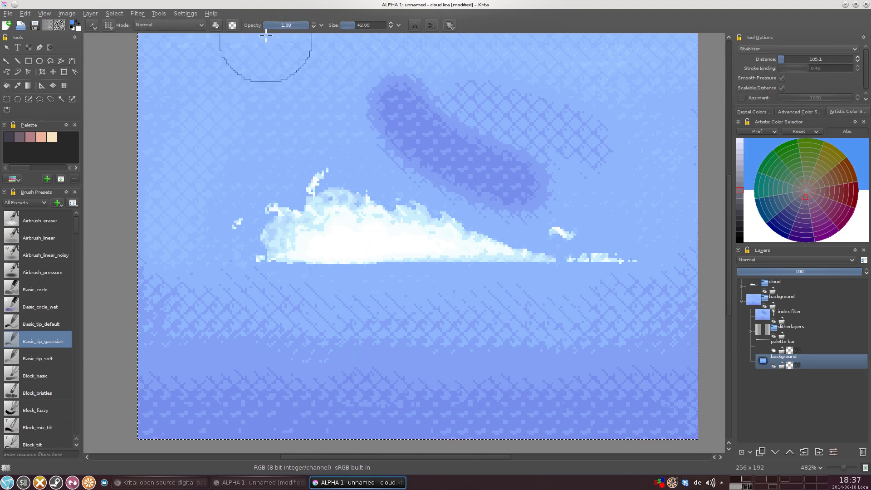
pyautogui.click(268, 25)
pyautogui.moveTo(288, 100)
pyautogui.mouseDown()
pyautogui.moveTo(247, 123)
pyautogui.moveTo(293, 103)
pyautogui.moveTo(262, 109)
pyautogui.moveTo(236, 133)
pyautogui.moveTo(291, 98)
pyautogui.moveTo(230, 145)
pyautogui.moveTo(282, 100)
pyautogui.moveTo(234, 147)
pyautogui.moveTo(277, 95)
pyautogui.moveTo(286, 116)
pyautogui.moveTo(295, 88)
pyautogui.moveTo(257, 124)
pyautogui.moveTo(279, 93)
pyautogui.moveTo(273, 124)
pyautogui.moveTo(294, 106)
pyautogui.moveTo(286, 118)
pyautogui.moveTo(241, 148)
pyautogui.moveTo(322, 86)
pyautogui.moveTo(285, 137)
pyautogui.moveTo(219, 170)
pyautogui.moveTo(311, 90)
pyautogui.moveTo(241, 145)
pyautogui.moveTo(276, 101)
pyautogui.moveTo(283, 34)
pyautogui.moveTo(278, 105)
pyautogui.moveTo(291, 97)
pyautogui.moveTo(202, 148)
pyautogui.moveTo(248, 108)
pyautogui.moveTo(320, 85)
pyautogui.moveTo(262, 131)
pyautogui.moveTo(249, 131)
pyautogui.moveTo(250, 100)
pyautogui.moveTo(266, 101)
pyautogui.moveTo(228, 114)
pyautogui.moveTo(236, 74)
pyautogui.moveTo(238, 89)
pyautogui.moveTo(282, 125)
pyautogui.moveTo(294, 114)
pyautogui.moveTo(256, 72)
pyautogui.moveTo(255, 98)
pyautogui.mouseUp()
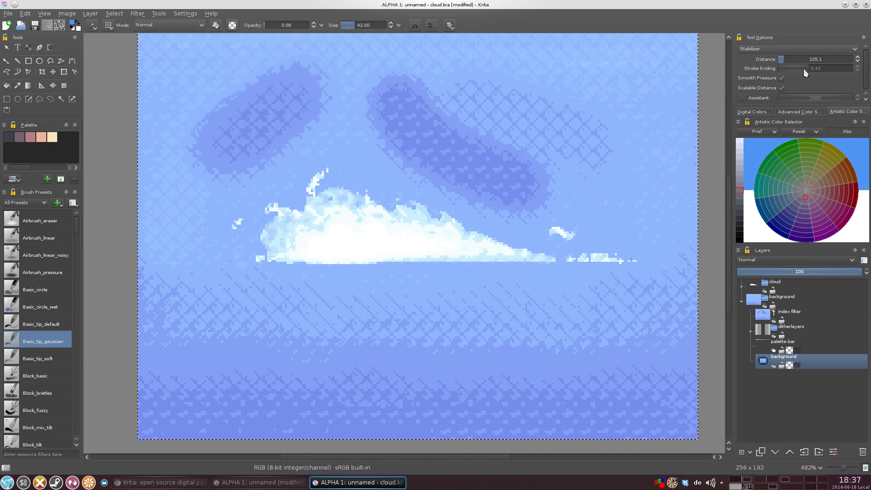
# Step: Switch to the skyline.kra painting, maximize its window and examine the mountains and dithered sky
pyautogui.moveTo(811, 4); pyautogui.dragTo(636, 72)
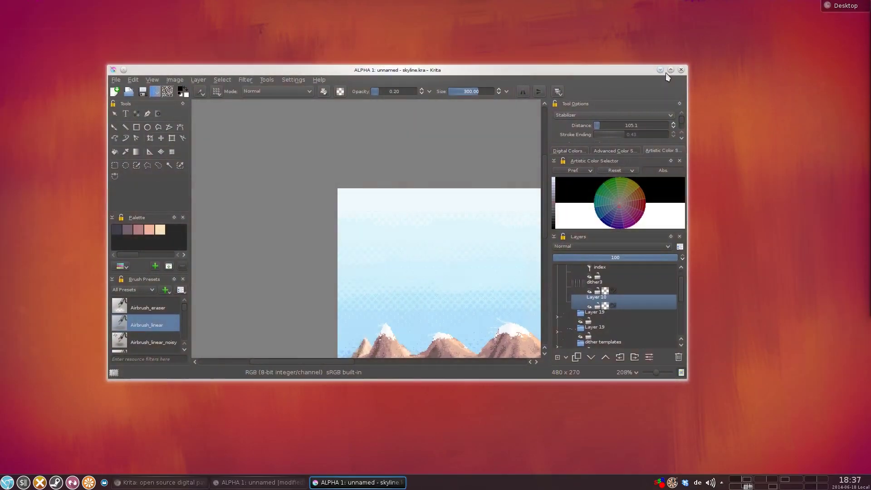
pyautogui.click(666, 71)
pyautogui.scroll(1, 462, 365)
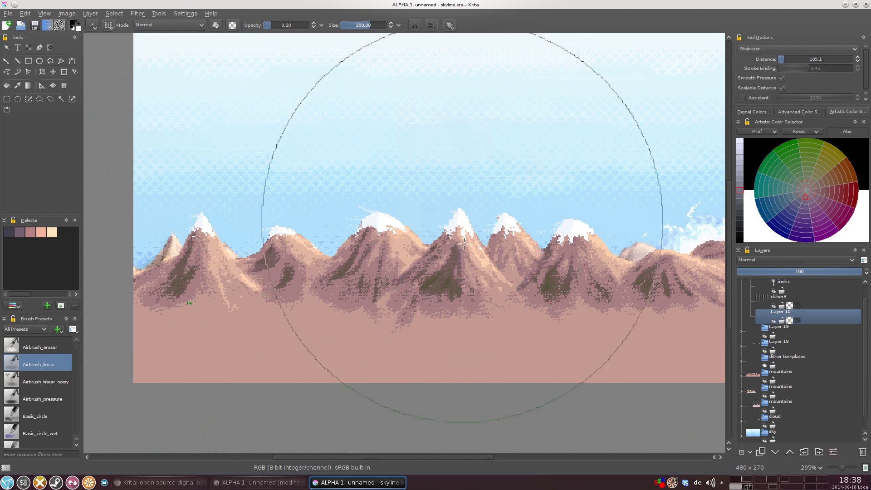
# Step: Examine the dithered sky above the mountains, collapse the foreground group, expand the sky group and select its dither layer
pyautogui.scroll(2, 412, 114)
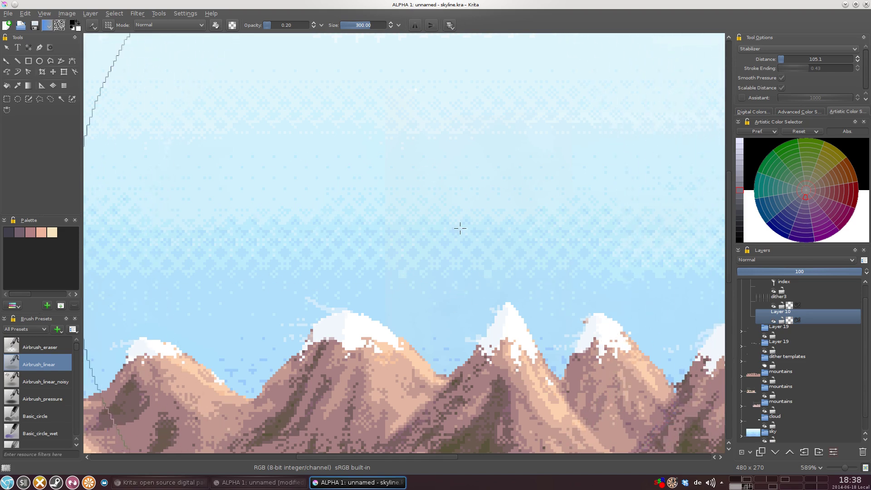
pyautogui.scroll(-1, 411, 171)
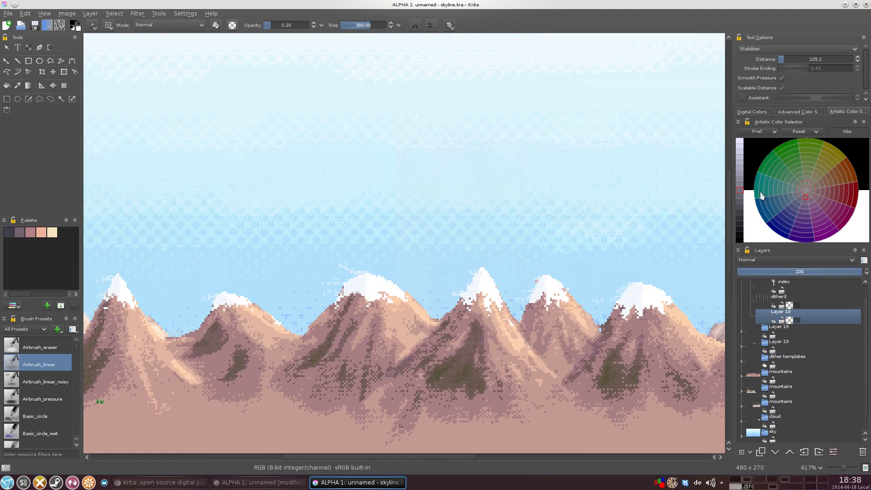
pyautogui.scroll(1, 771, 327)
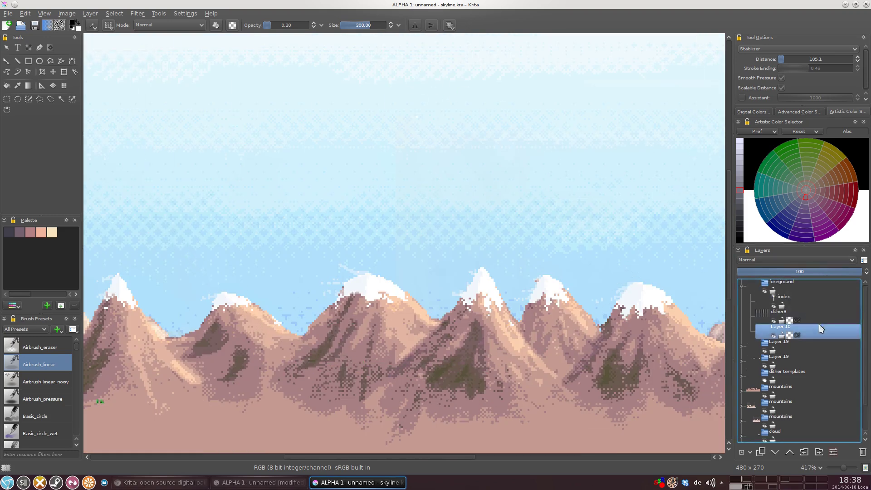
pyautogui.click(741, 287)
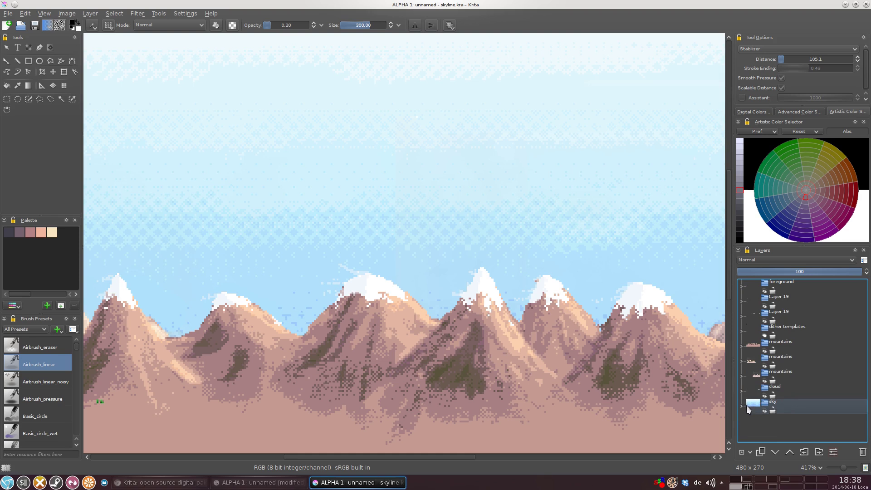
pyautogui.click(742, 406)
pyautogui.scroll(-2, 788, 376)
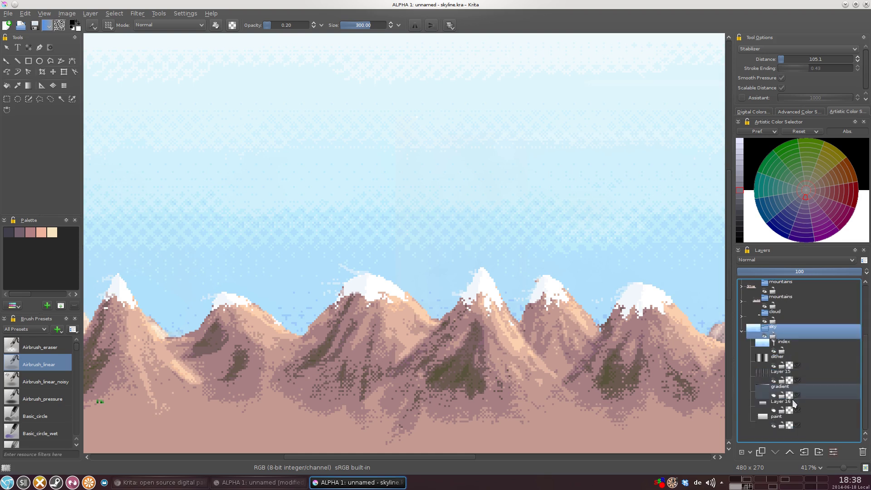
pyautogui.click(802, 364)
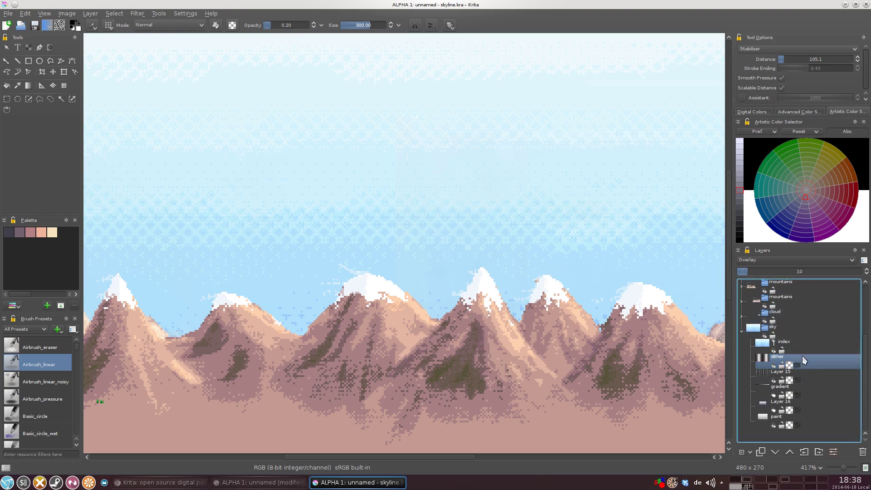
# Step: Switch back to the cloud.kra painting, maximize its window and expand the ditherlayers group inside the background group
pyautogui.moveTo(616, 7); pyautogui.dragTo(870, 91)
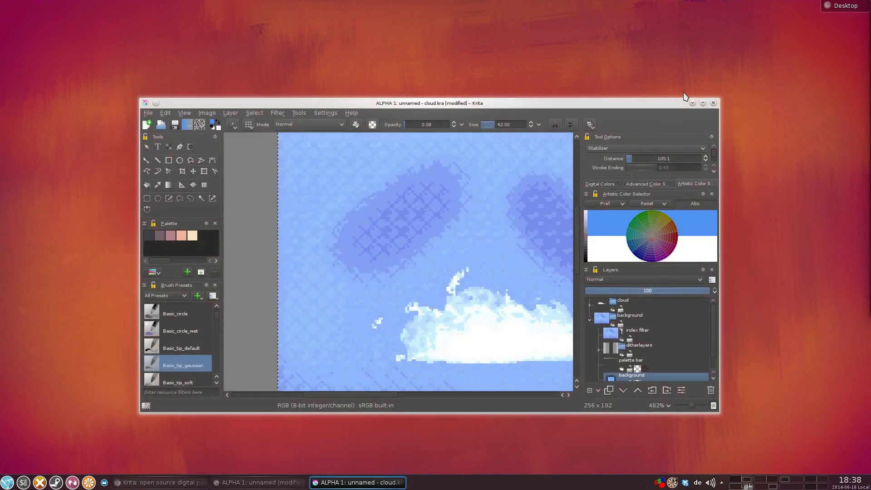
pyautogui.click(702, 103)
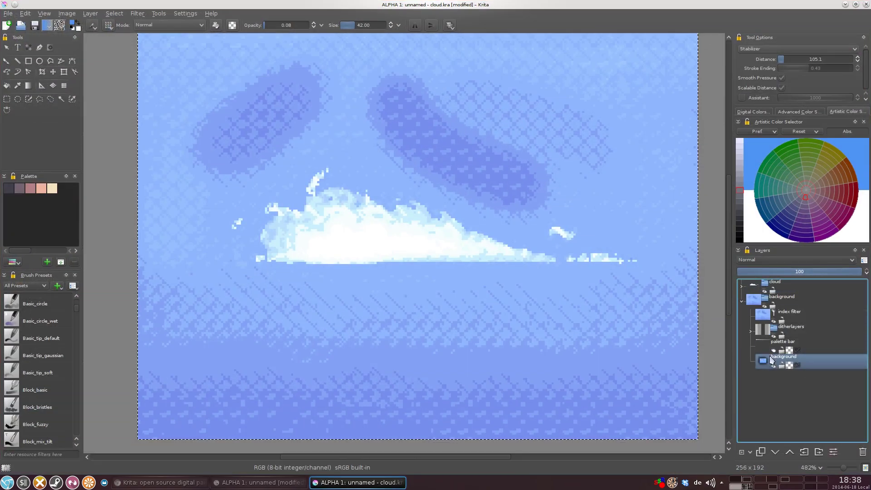
pyautogui.click(752, 329)
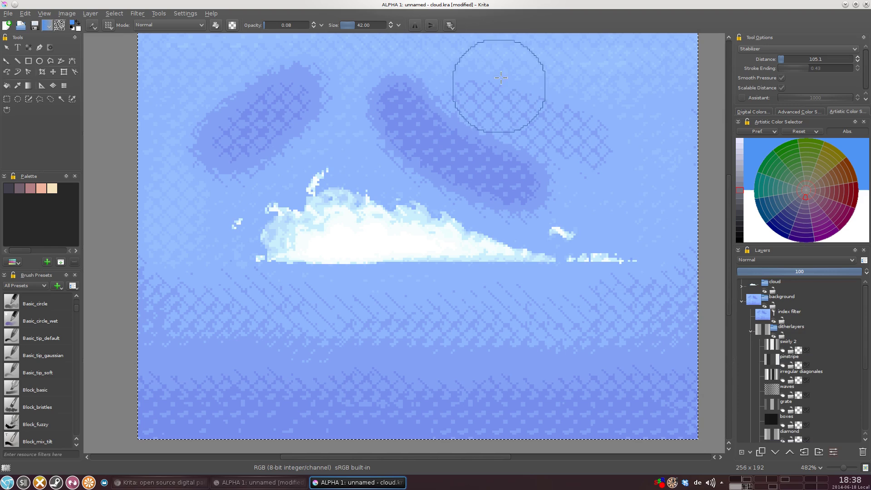
pyautogui.scroll(-1, 806, 409)
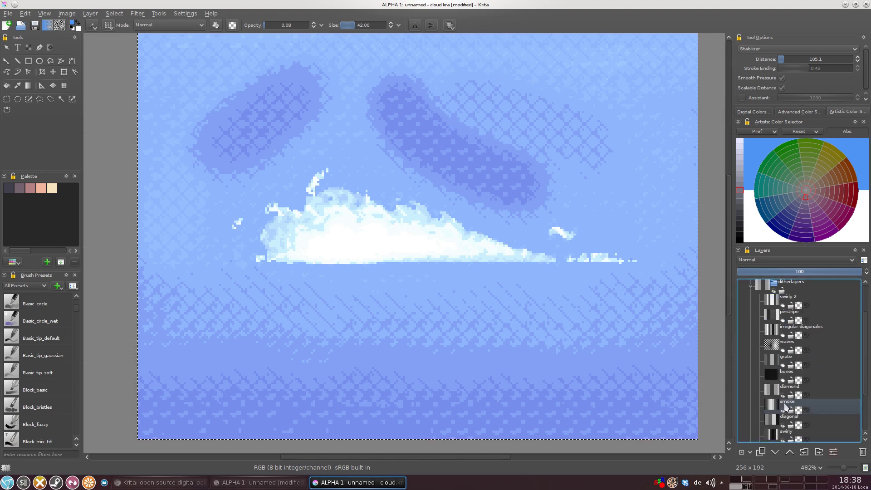
# Step: Change layer visibility in the ditherlayers group to step through its lower patterns, ending with the plain dither on the sky
pyautogui.click(784, 397)
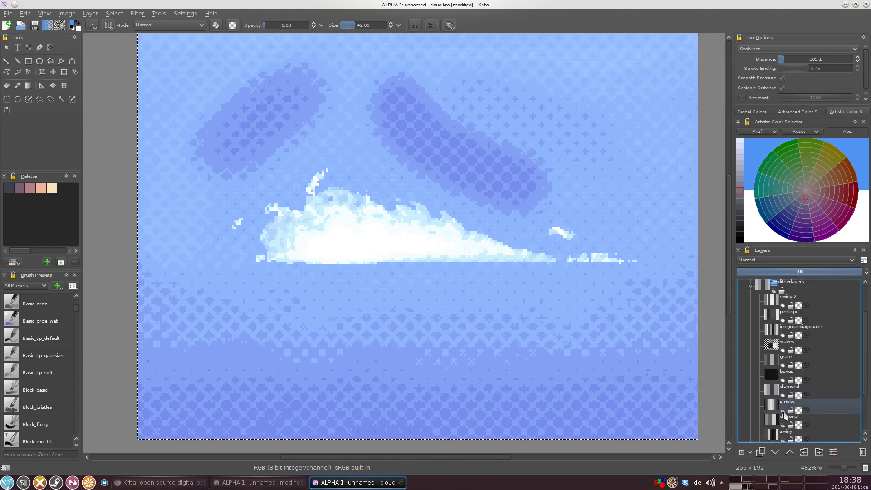
pyautogui.click(784, 414)
pyautogui.scroll(-1, 784, 408)
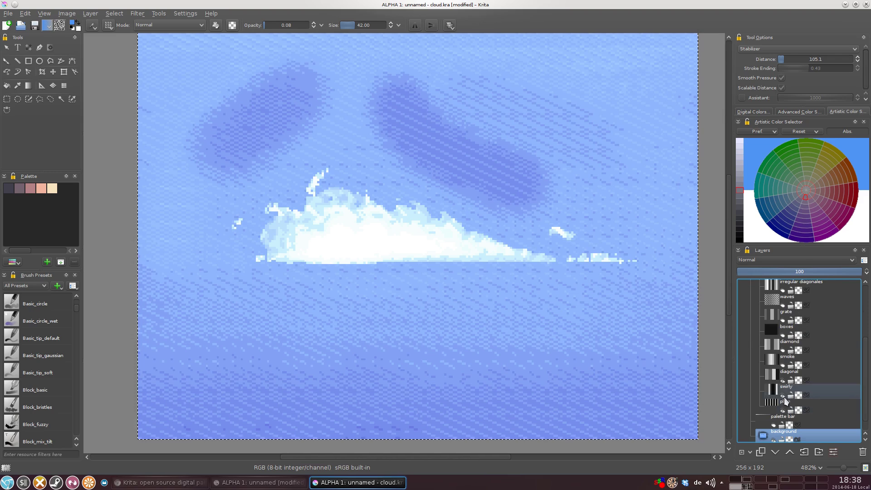
pyautogui.click(782, 406)
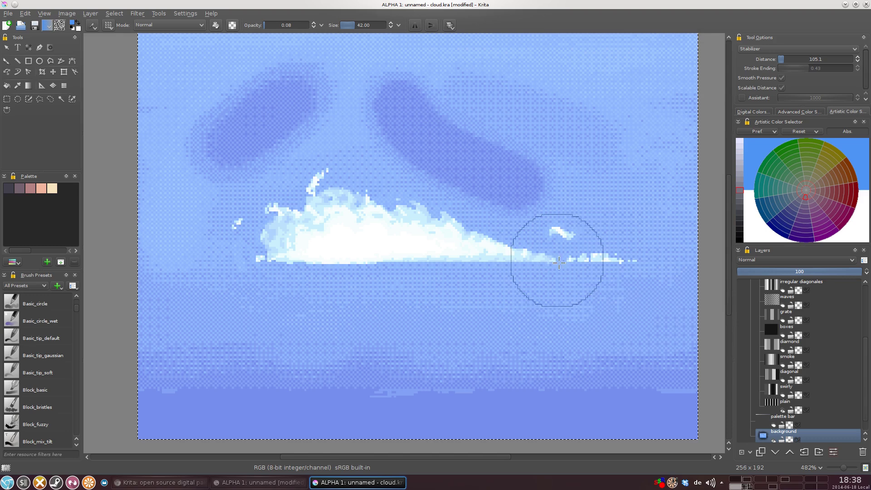
# Step: Preview the patterns in the upper part of the ditherlayers group by toggling layer visibility, including swirly 2 and waves
pyautogui.scroll(1, 788, 352)
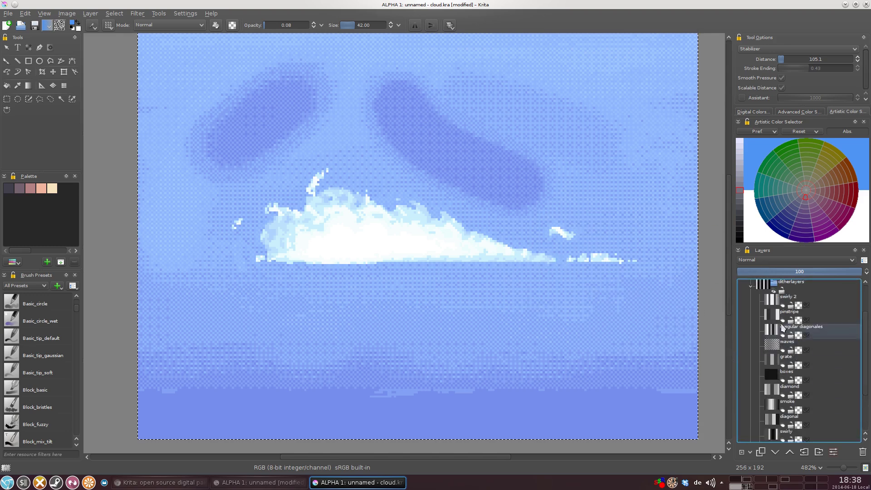
pyautogui.click(783, 321)
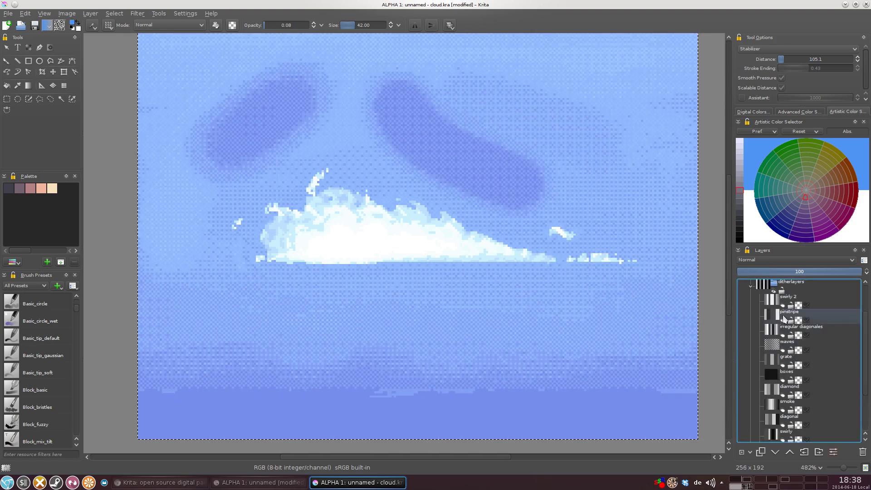
pyautogui.click(782, 306)
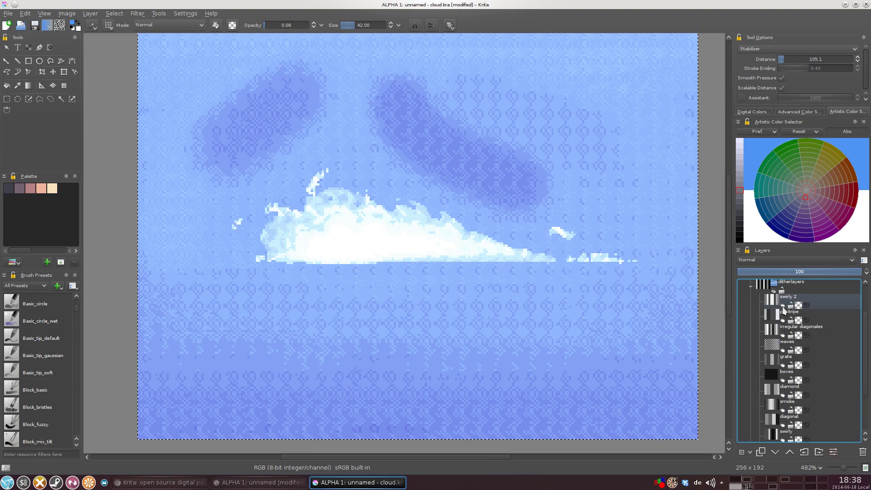
pyautogui.click(782, 306)
pyautogui.click(783, 351)
pyautogui.click(784, 350)
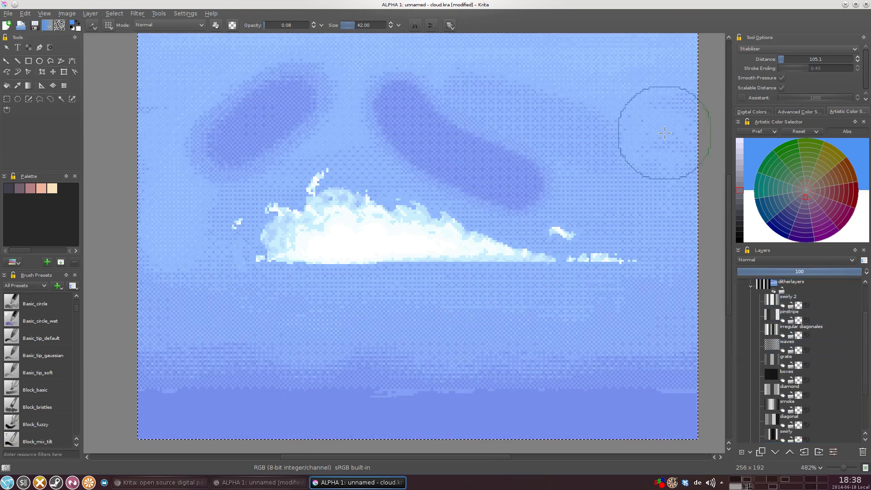
# Step: Move the cloud painting out of the way, bring up the unnamed sketch document and create a new 192 x 108 pixel image
pyautogui.moveTo(697, 8); pyautogui.dragTo(870, 7)
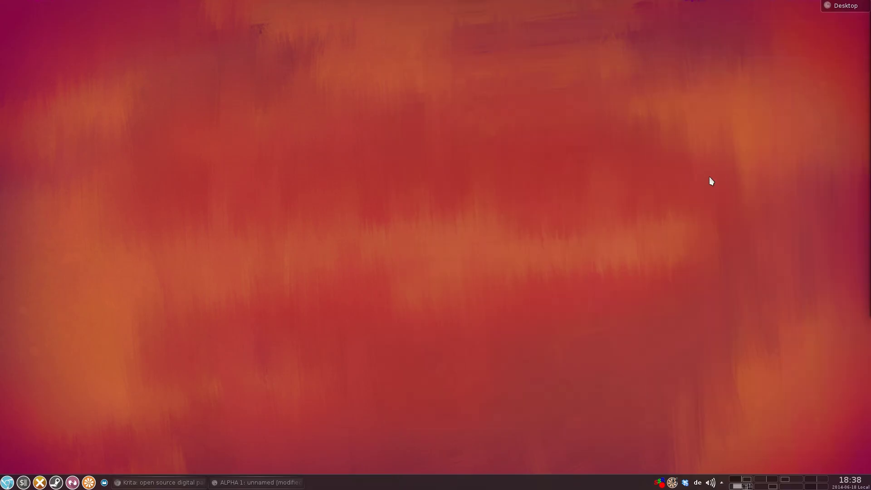
pyautogui.click(247, 482)
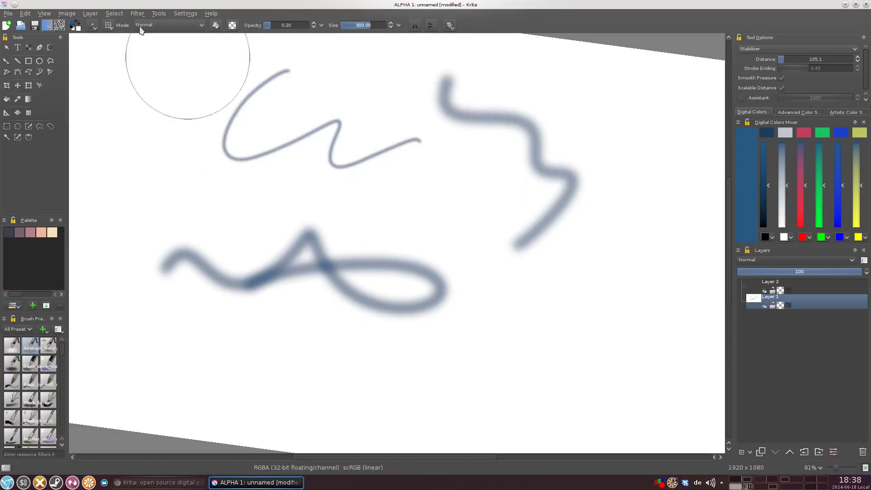
pyautogui.click(18, 15)
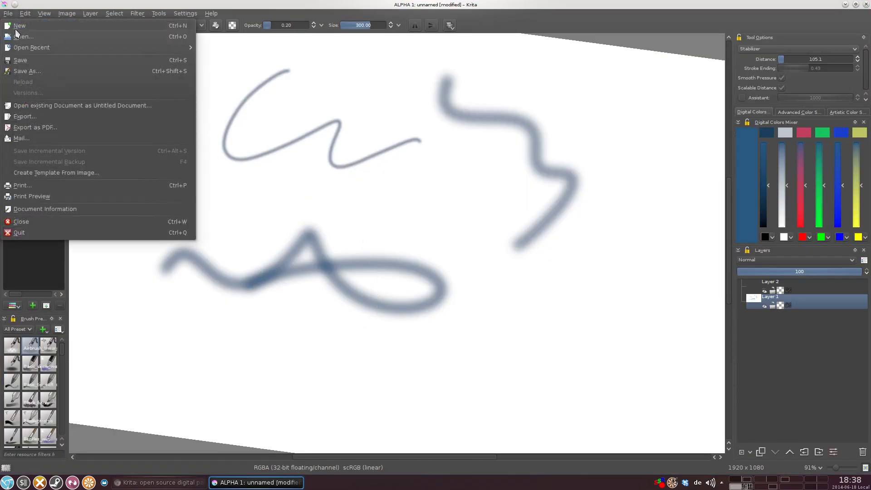
pyautogui.click(20, 26)
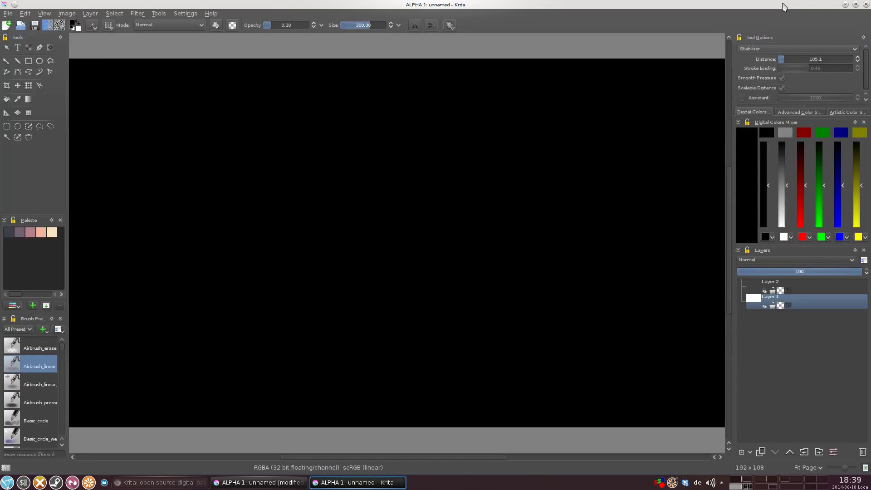
# Step: Clear the old sketch window away, then maximize the new image's window with its whole canvas in view
pyautogui.doubleClick(784, 6)
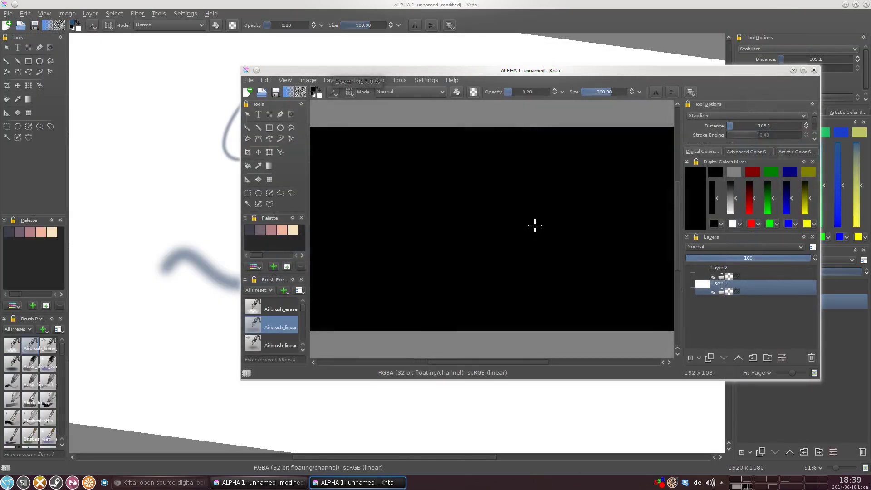
pyautogui.click(845, 4)
pyautogui.scroll(-5, 539, 218)
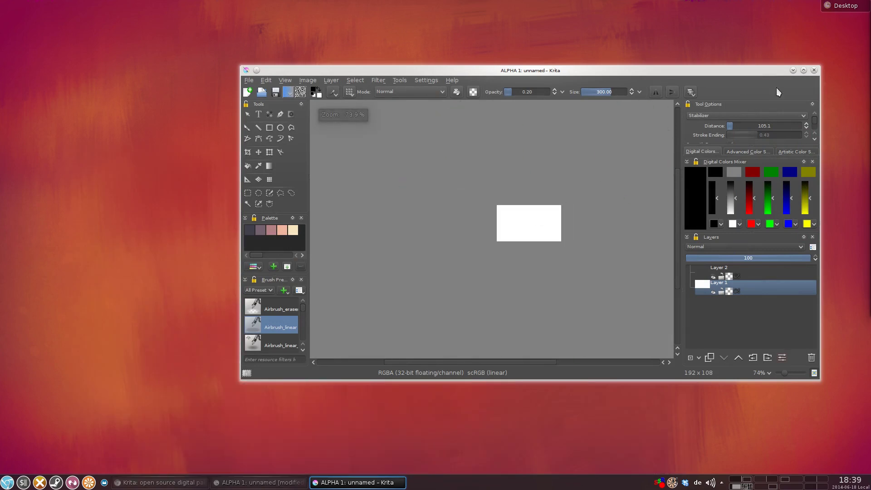
pyautogui.click(804, 70)
pyautogui.scroll(5, 258, 146)
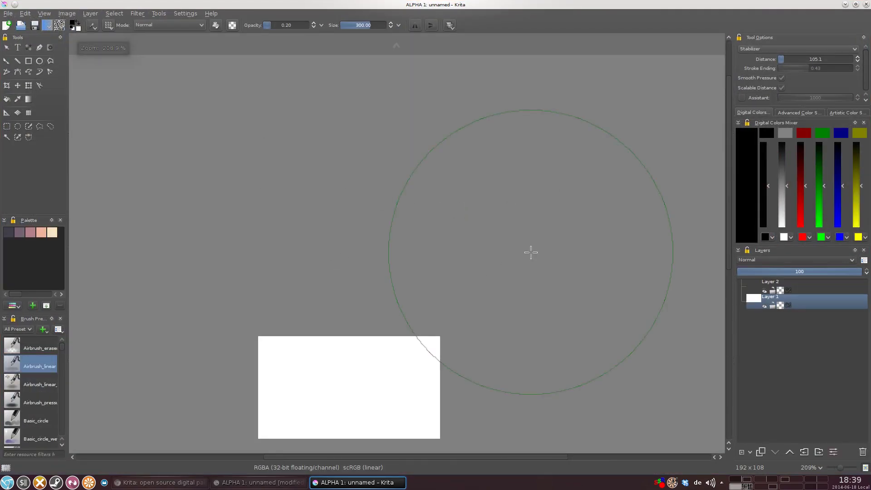
pyautogui.scroll(2, 358, 331)
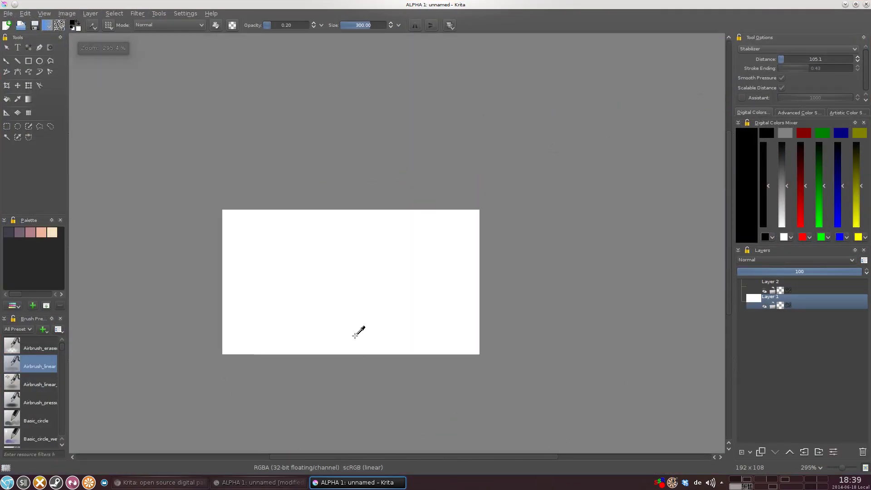
# Step: Add a group layer above Layer 1, name it background and move Layer 2 into it
pyautogui.click(831, 296)
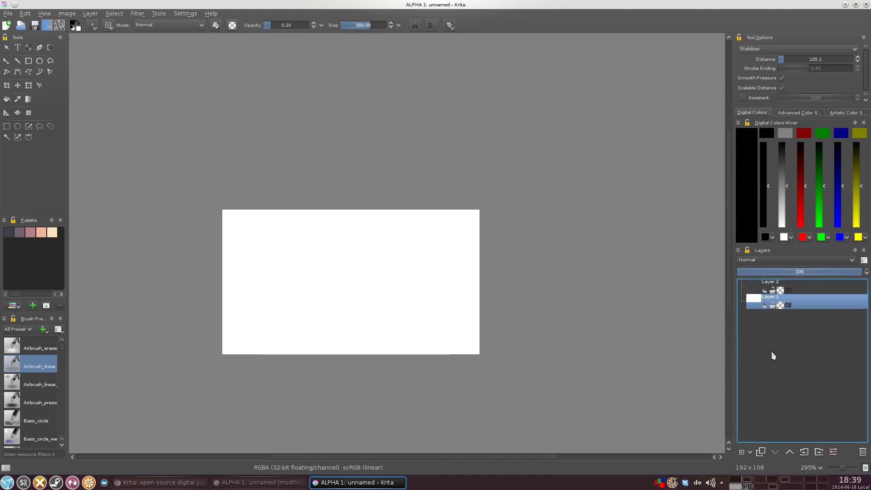
pyautogui.click(750, 452)
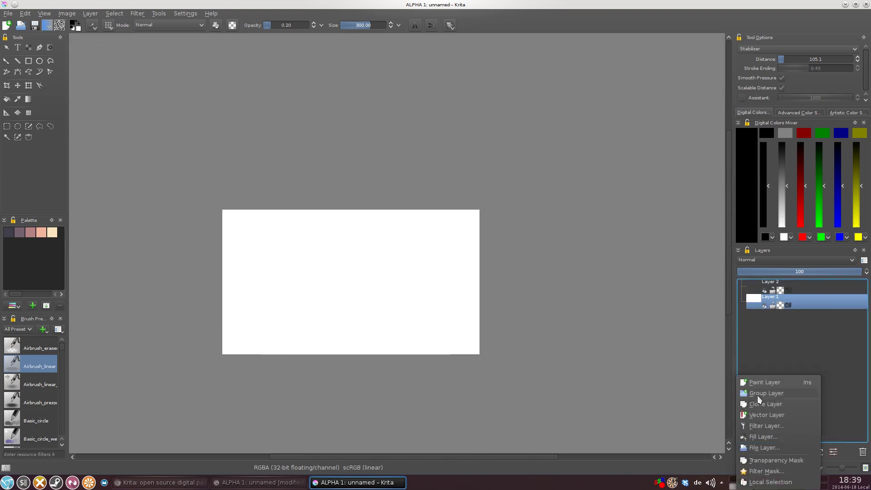
pyautogui.click(766, 394)
pyautogui.doubleClick(777, 297)
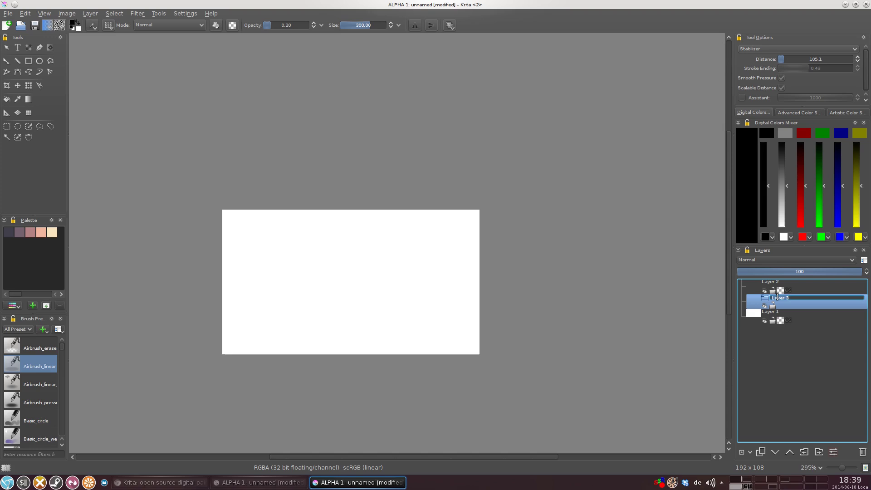
pyautogui.write('nd')
pyautogui.press('Return')
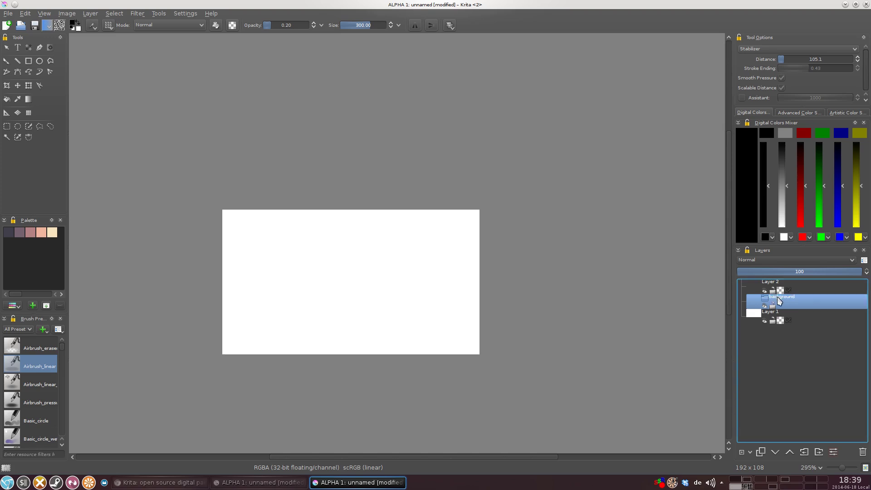
pyautogui.moveTo(807, 287); pyautogui.dragTo(823, 308)
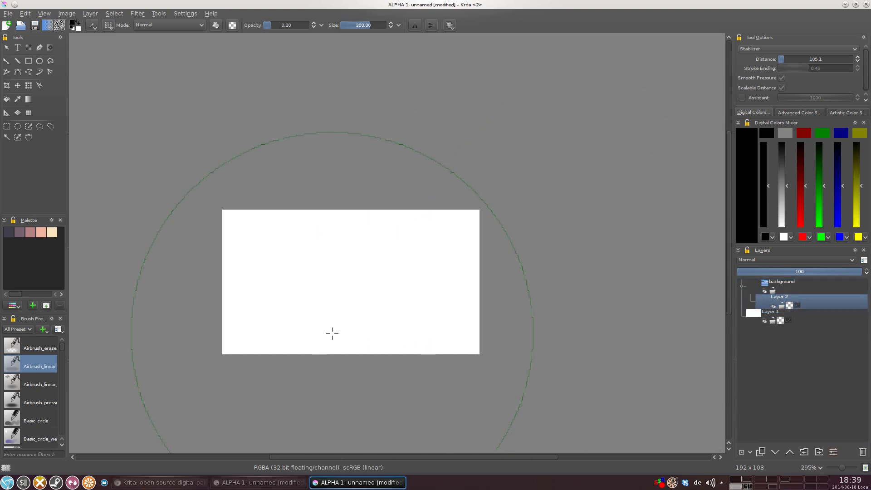
# Step: Choose the Basic_tip_soft brush preset with opacity 1.00 and size 60
pyautogui.scroll(2, 293, 338)
pyautogui.moveTo(288, 27); pyautogui.dragTo(313, 26)
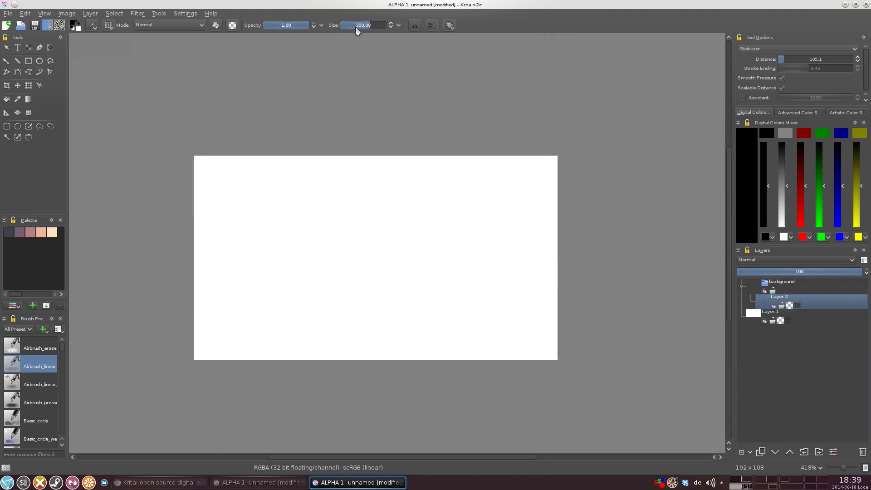
pyautogui.click(350, 26)
pyautogui.scroll(-2, 54, 401)
pyautogui.click(39, 387)
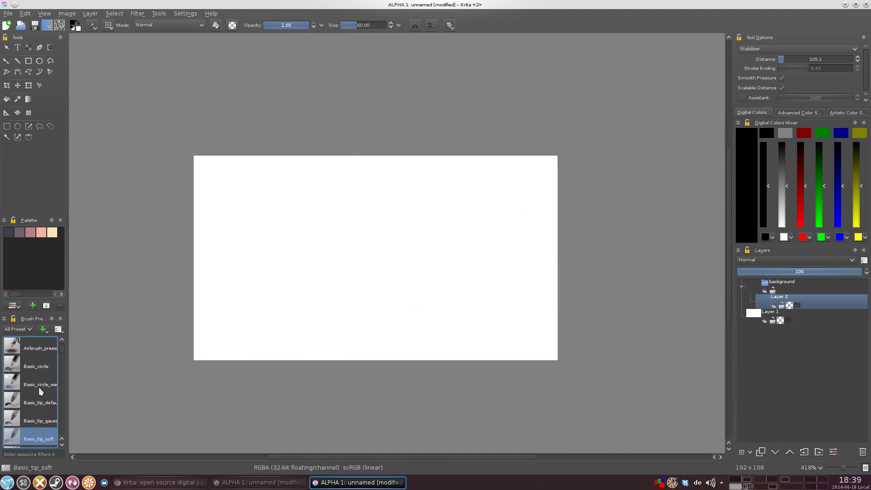
# Step: Paint four broad soft strokes on Layer 2 using the palette's dark blue-grey, mauve, peach and cream
pyautogui.click(11, 232)
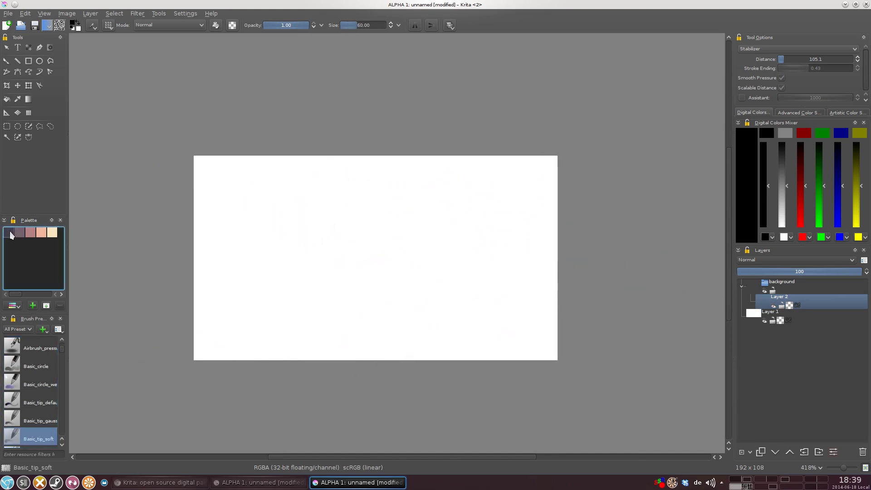
pyautogui.moveTo(283, 229)
pyautogui.mouseDown()
pyautogui.moveTo(263, 250)
pyautogui.moveTo(257, 311)
pyautogui.mouseUp()
pyautogui.click(16, 234)
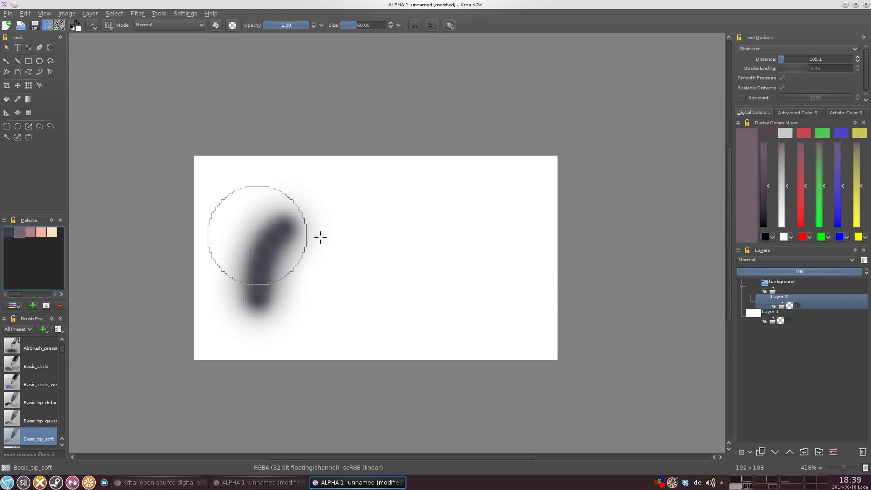
pyautogui.moveTo(403, 218); pyautogui.dragTo(395, 313)
pyautogui.click(44, 233)
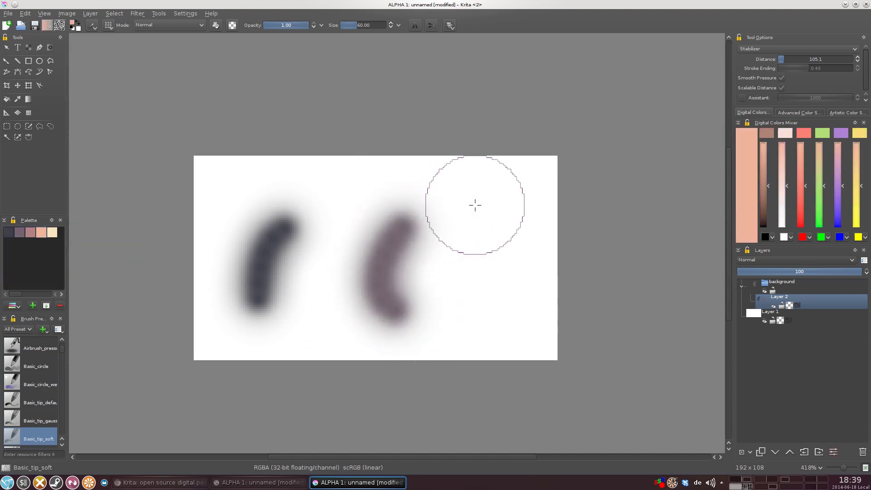
pyautogui.moveTo(475, 203); pyautogui.dragTo(453, 360)
pyautogui.click(52, 233)
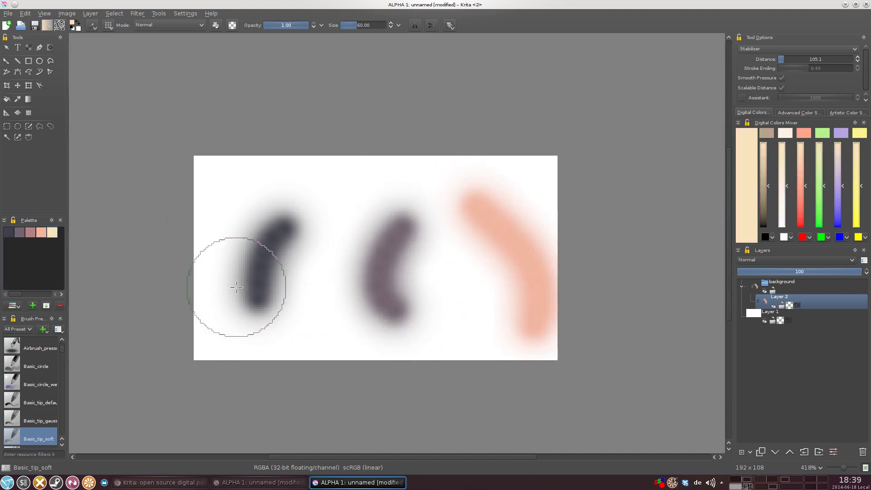
pyautogui.moveTo(238, 286)
pyautogui.mouseDown()
pyautogui.moveTo(455, 318)
pyautogui.moveTo(492, 342)
pyautogui.mouseUp()
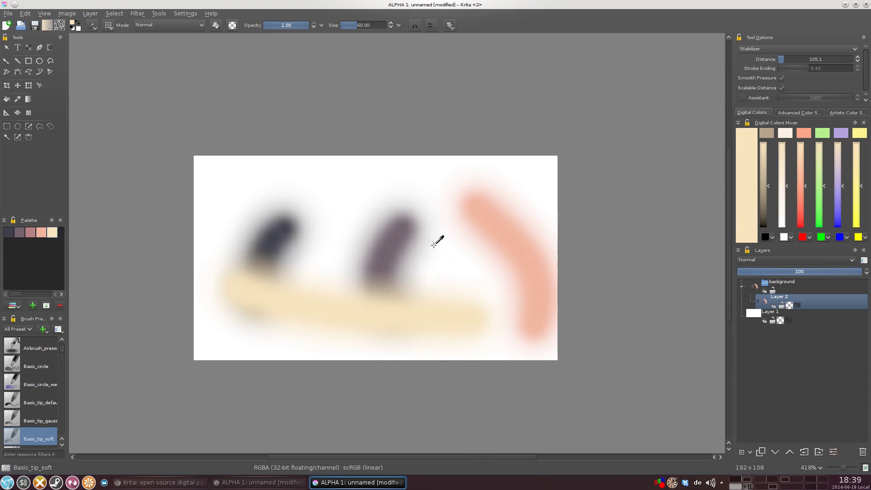
# Step: Add an Index Colors filter layer above Layer 2 in the background group, using the Default preset
pyautogui.scroll(1, 435, 244)
pyautogui.click(750, 451)
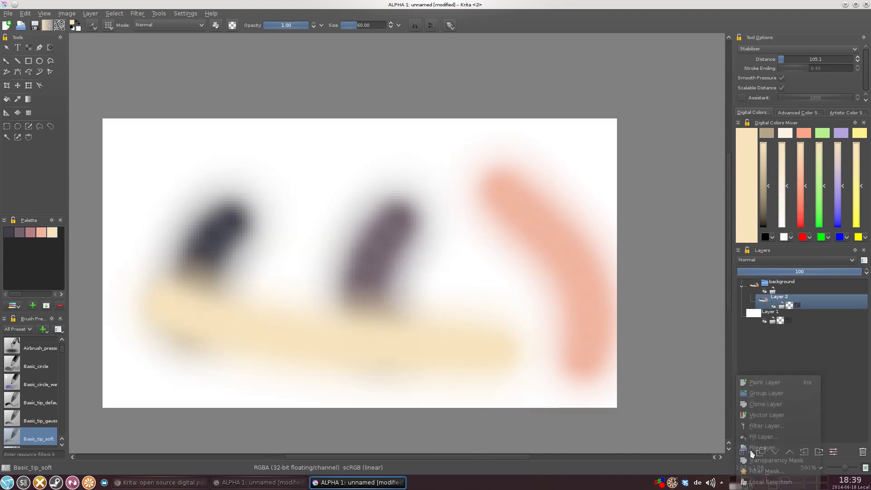
pyautogui.click(761, 426)
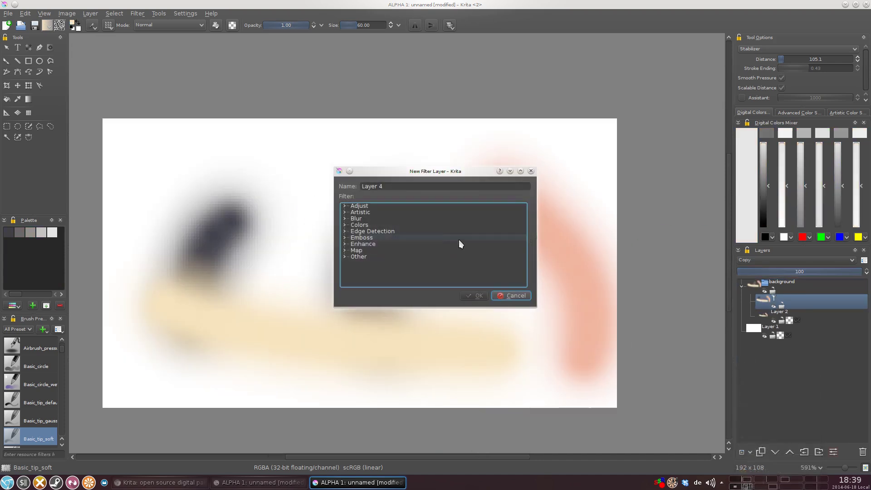
pyautogui.click(345, 212)
pyautogui.click(378, 231)
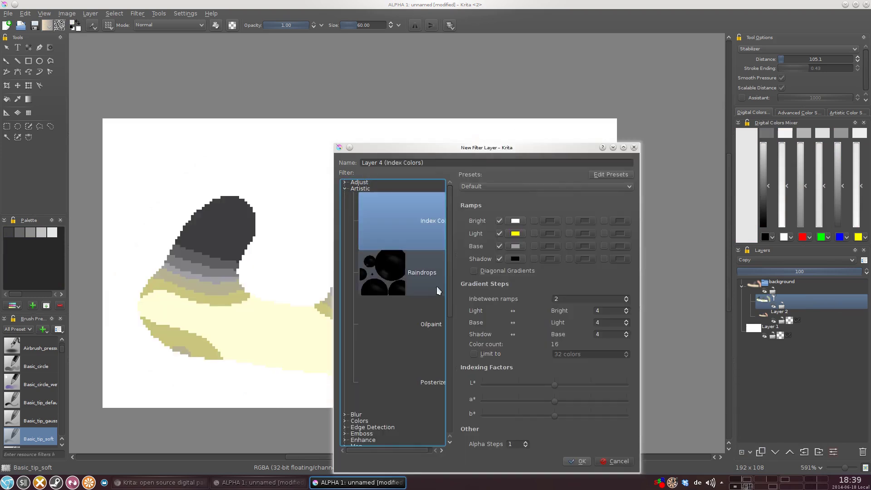
pyautogui.click(578, 461)
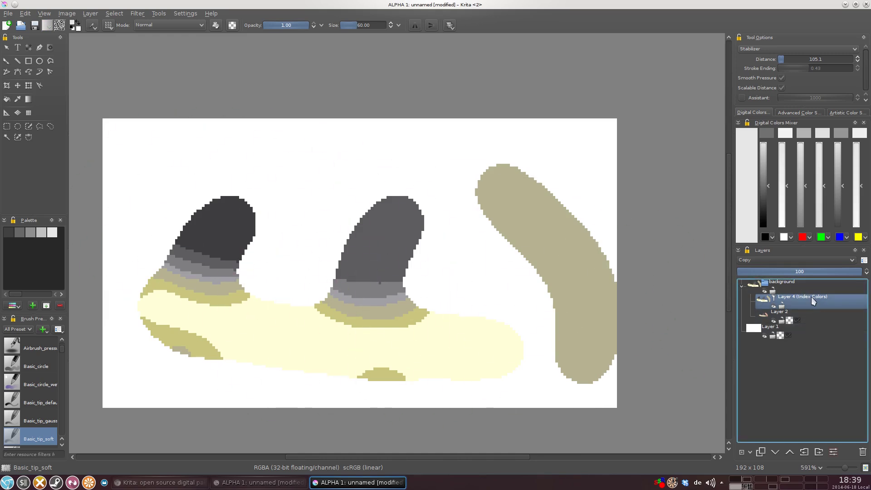
# Step: Hide the Index Colors filter layer and select a thin rectangular strip spanning nearly the full width of the image's upper edge
pyautogui.click(774, 307)
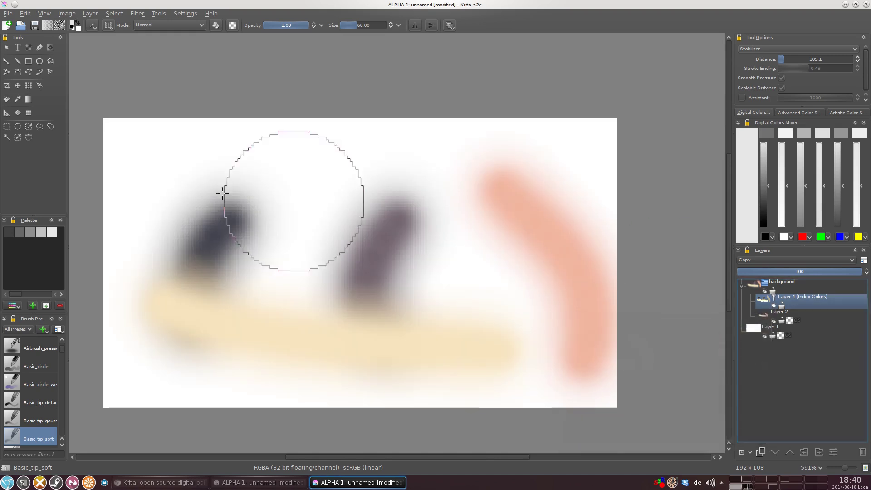
pyautogui.click(6, 127)
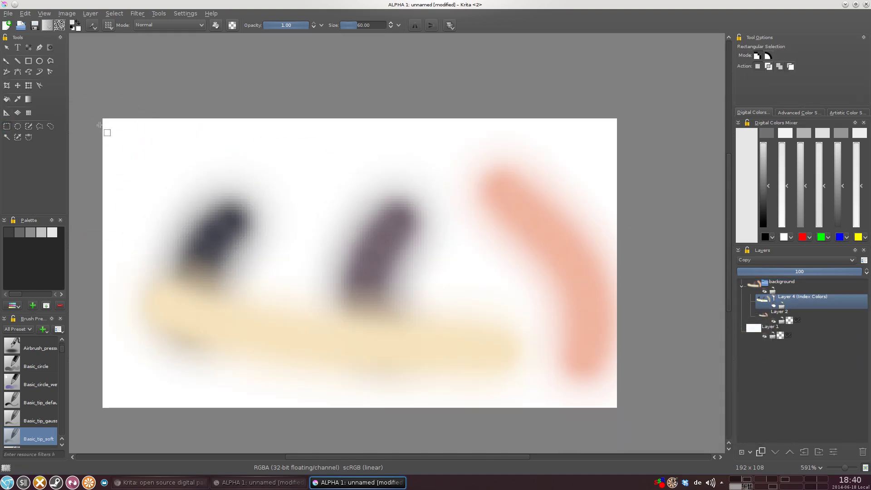
pyautogui.moveTo(109, 123); pyautogui.dragTo(609, 138)
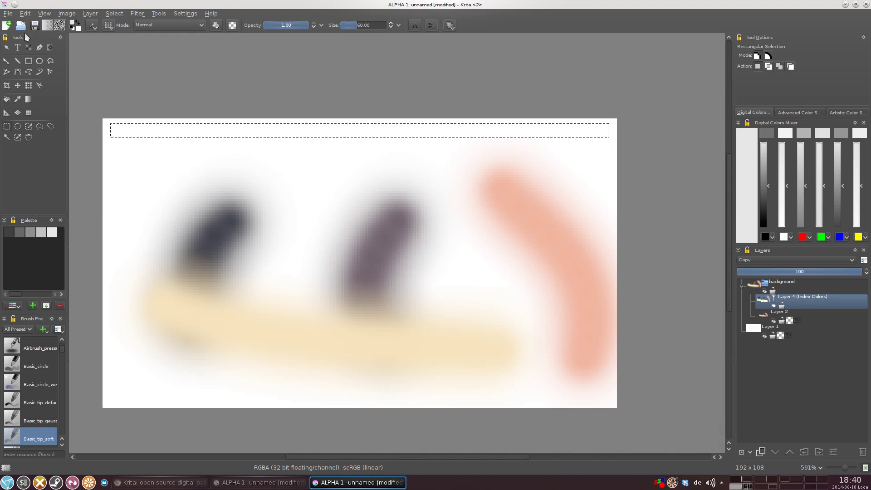
# Step: Fill the selected strip on Layer 2 with a horizontal linear gradient running from black to white
pyautogui.click(73, 30)
pyautogui.click(47, 25)
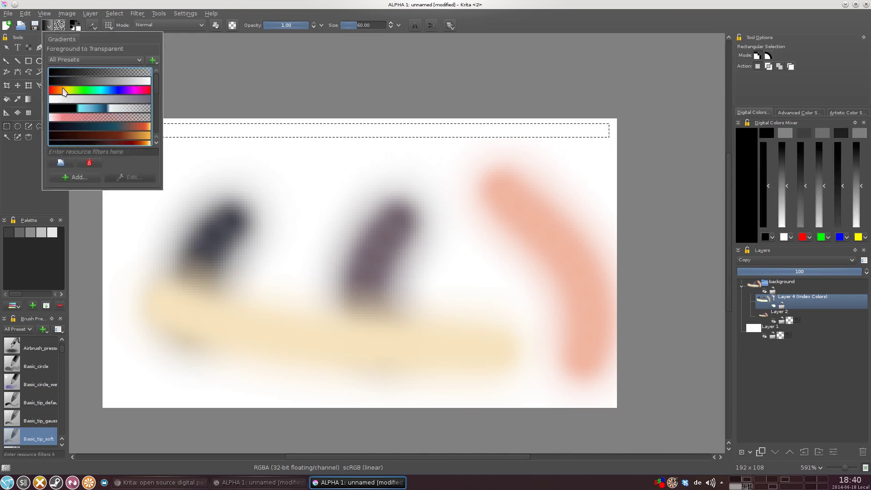
pyautogui.click(27, 100)
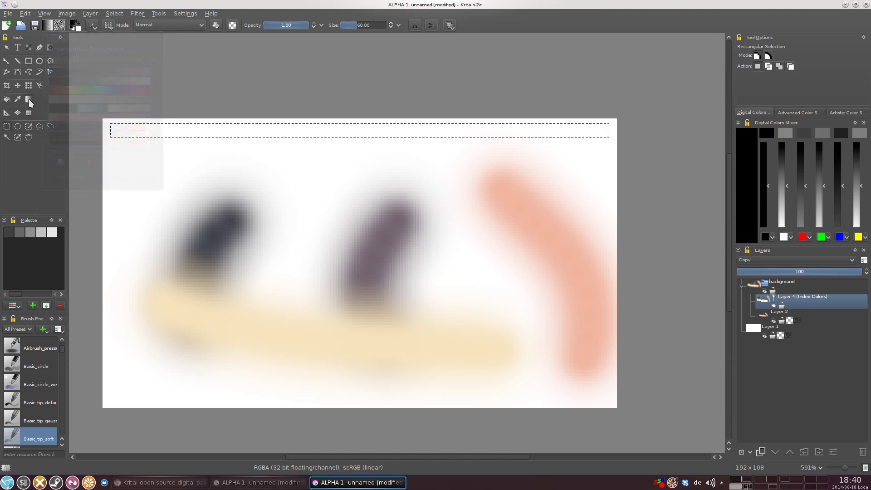
pyautogui.click(28, 99)
pyautogui.click(818, 310)
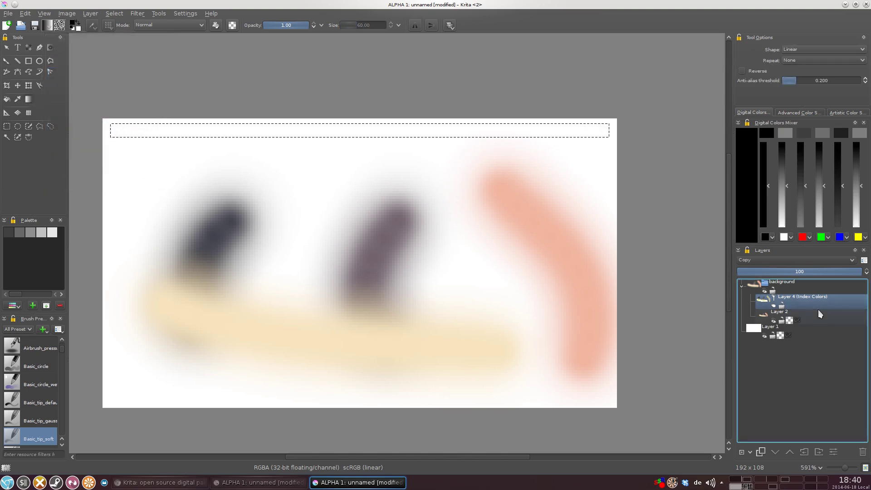
pyautogui.moveTo(118, 130); pyautogui.dragTo(608, 136)
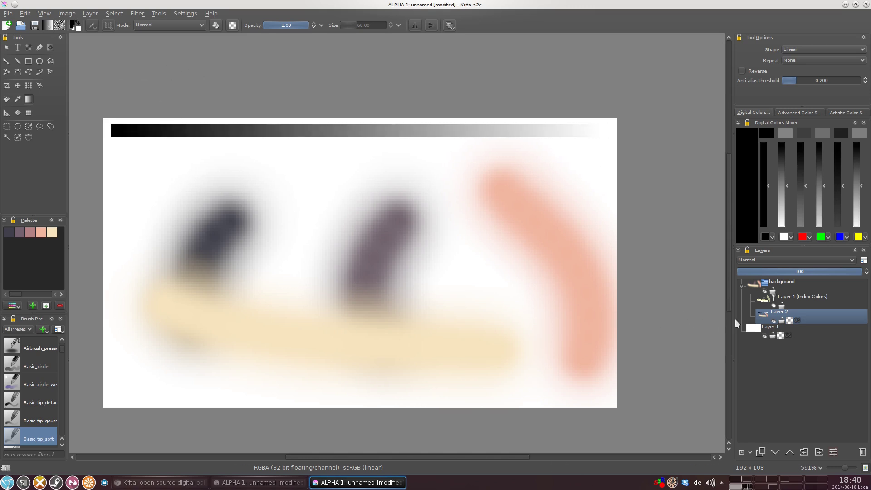
# Step: Show the Index Colors filter layer again, switching it off and on to compare the smooth and indexed versions
pyautogui.click(773, 306)
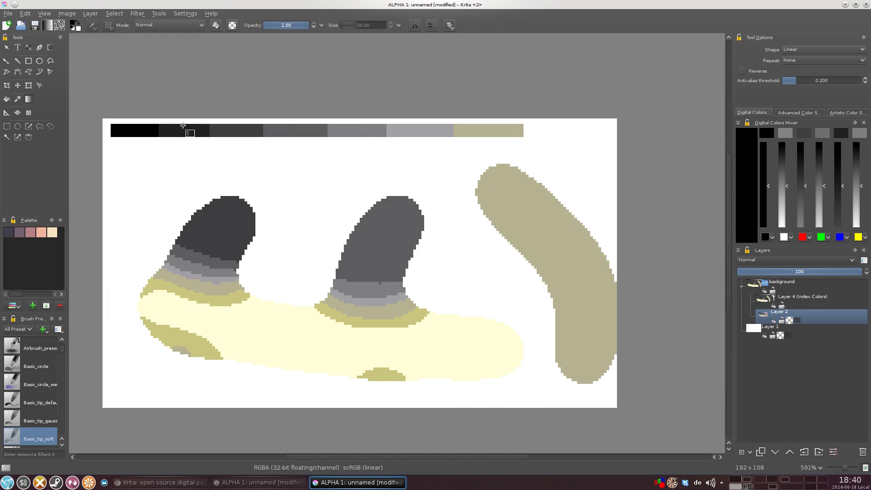
pyautogui.click(774, 306)
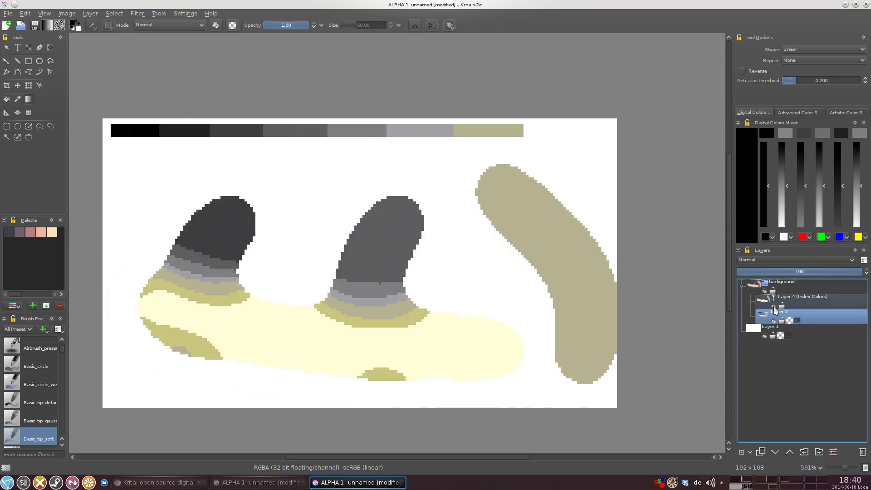
pyautogui.click(774, 306)
pyautogui.click(774, 307)
pyautogui.click(774, 307)
pyautogui.click(774, 307)
# Step: Open the Index Colors filter layer's properties and set its first Shadow ramp color to dark navy #02002C
pyautogui.click(830, 303)
pyautogui.rightClick(831, 303)
pyautogui.click(803, 311)
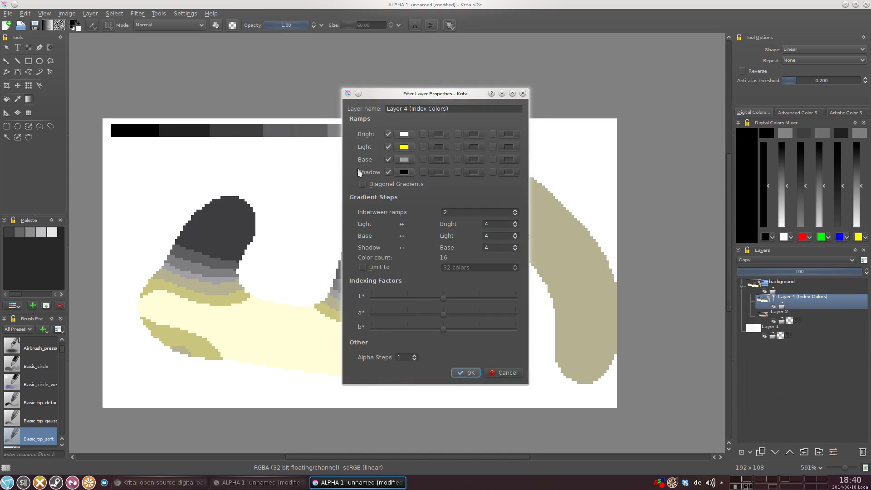
pyautogui.click(403, 172)
pyautogui.click(394, 242)
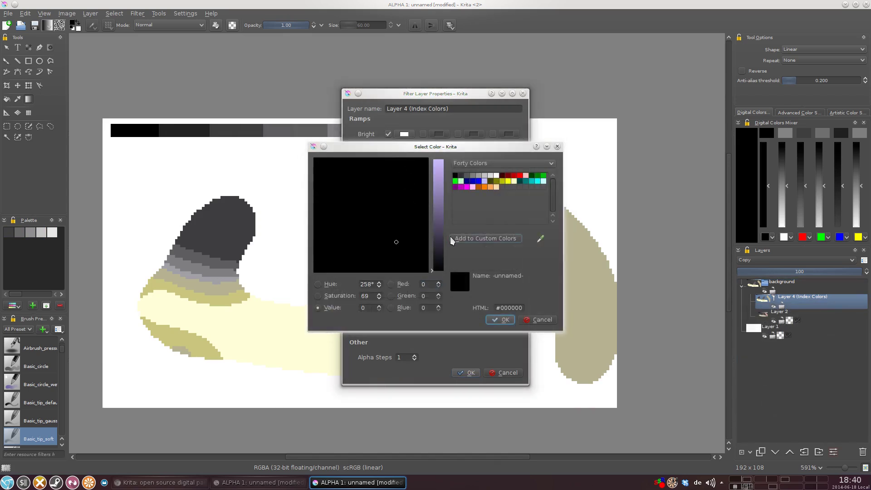
pyautogui.click(438, 231)
pyautogui.moveTo(394, 184); pyautogui.dragTo(392, 150)
pyautogui.click(439, 253)
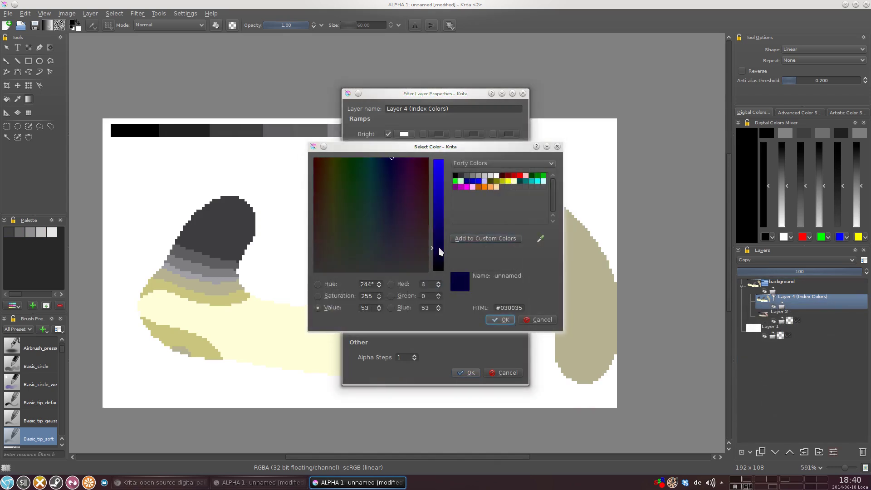
pyautogui.click(500, 320)
# Step: Set the first Base ramp color of the index filter to a deep blue
pyautogui.click(402, 162)
pyautogui.click(377, 162)
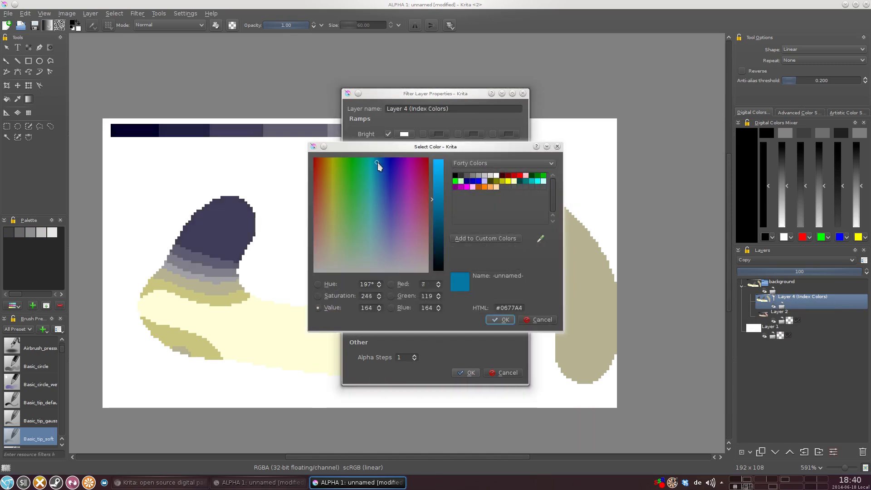
pyautogui.click(371, 173)
pyautogui.moveTo(370, 173)
pyautogui.mouseDown()
pyautogui.moveTo(383, 172)
pyautogui.moveTo(388, 235)
pyautogui.moveTo(393, 151)
pyautogui.moveTo(382, 198)
pyautogui.mouseUp()
pyautogui.click(505, 319)
# Step: Set the first Light ramp color to sky blue #5A9CFF and the first Bright color to pale cyan #C4F3FF
pyautogui.click(404, 148)
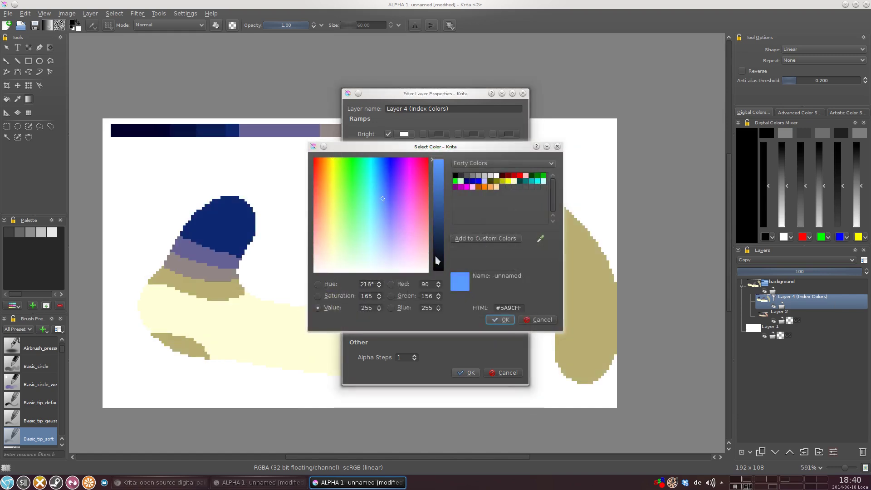
pyautogui.click(494, 319)
pyautogui.click(401, 134)
pyautogui.moveTo(411, 168); pyautogui.dragTo(377, 251)
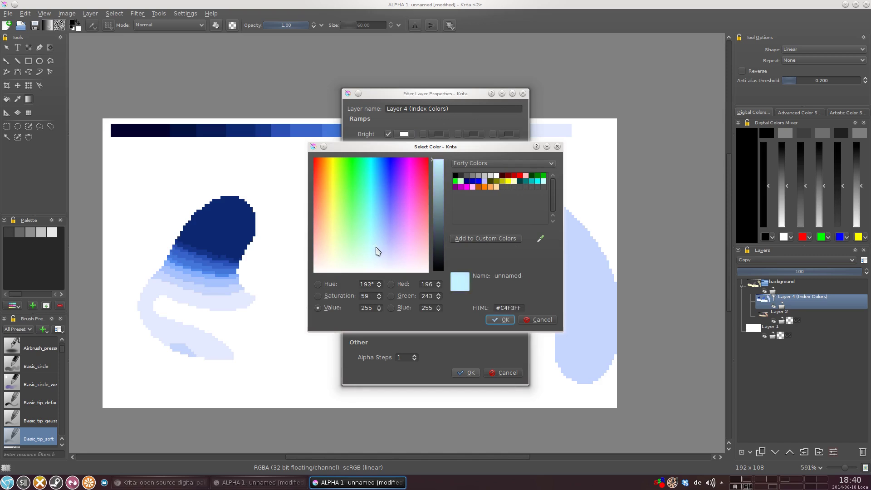
pyautogui.click(501, 317)
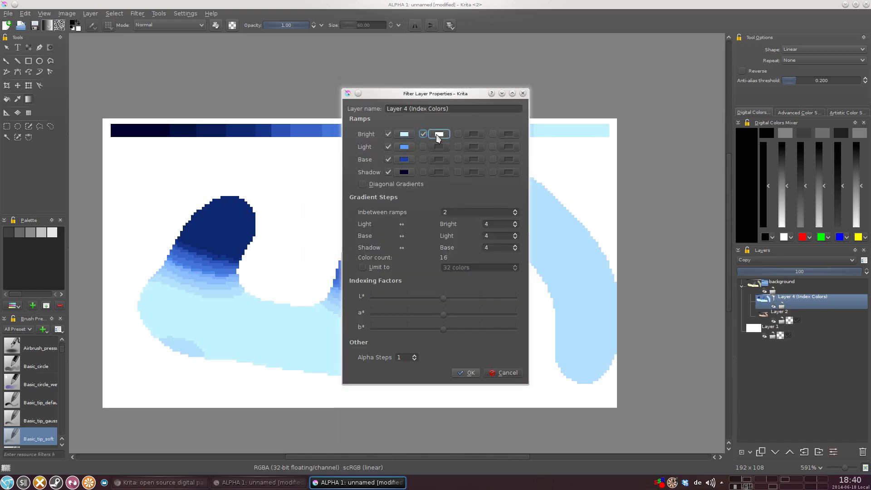
# Step: Enable white as second Bright color and black as second Shadow color, adjust the Shadow navy's brightness and apply the filter properties
pyautogui.click(438, 171)
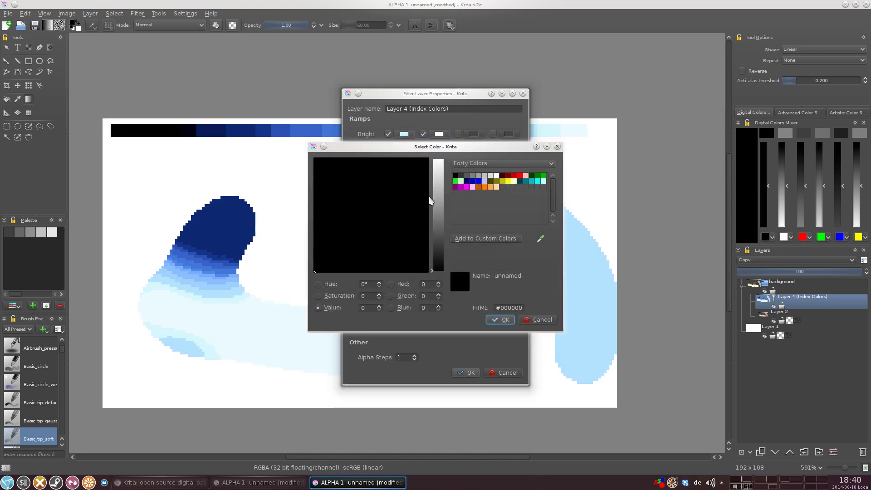
pyautogui.click(538, 320)
pyautogui.click(404, 172)
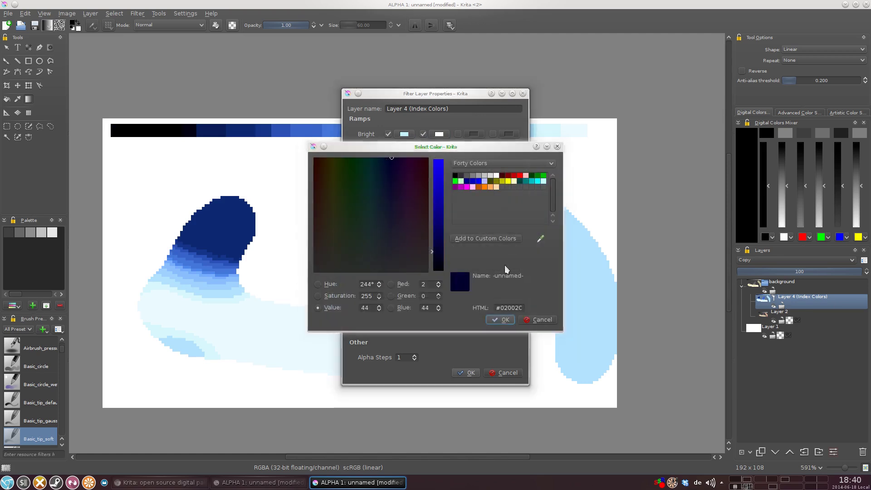
pyautogui.click(437, 247)
pyautogui.click(503, 321)
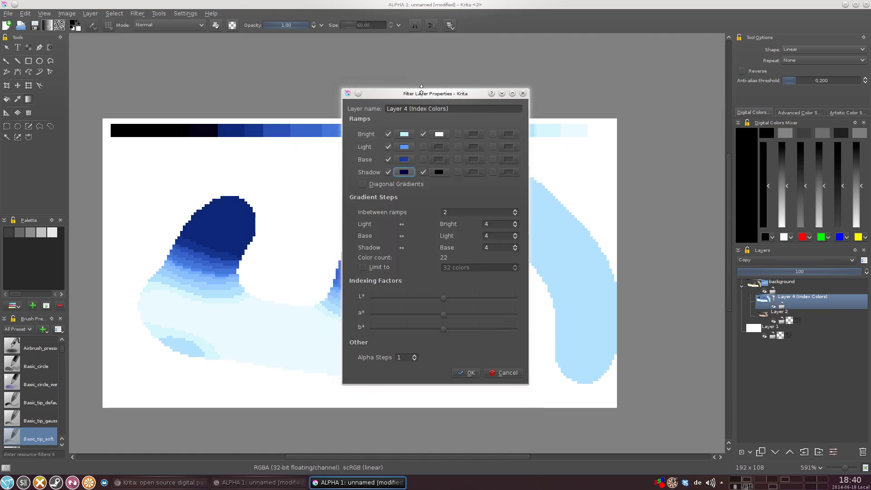
pyautogui.moveTo(422, 94); pyautogui.dragTo(477, 107)
pyautogui.click(535, 383)
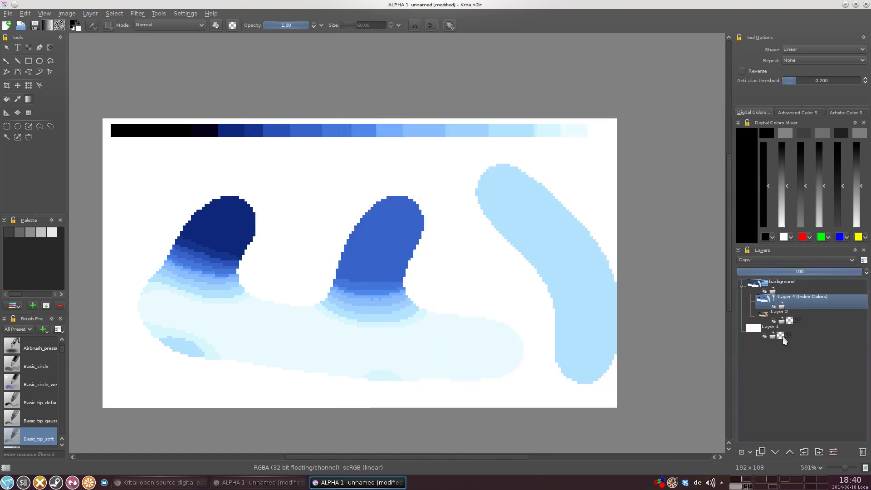
# Step: Paint black freehand strokes over the shapes on Layer 2 with Basic_tip_soft, a thin one at size 4.61 and broad ones at 30.87
pyautogui.click(811, 320)
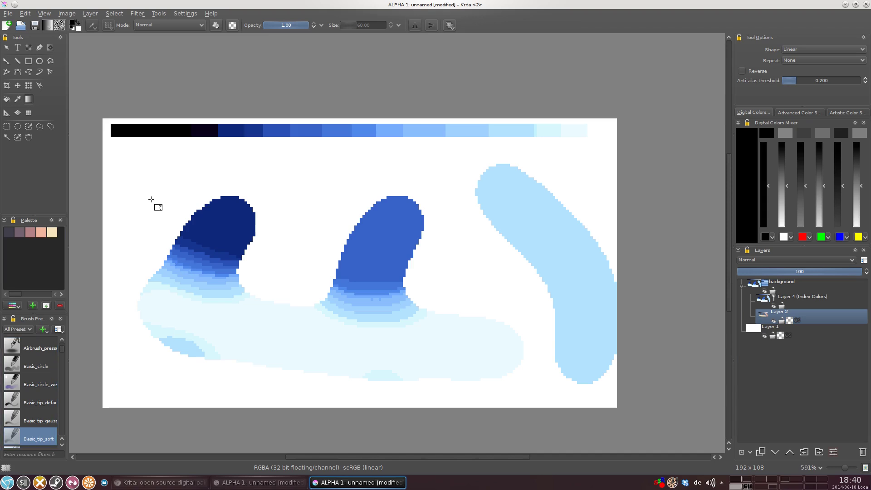
pyautogui.click(50, 422)
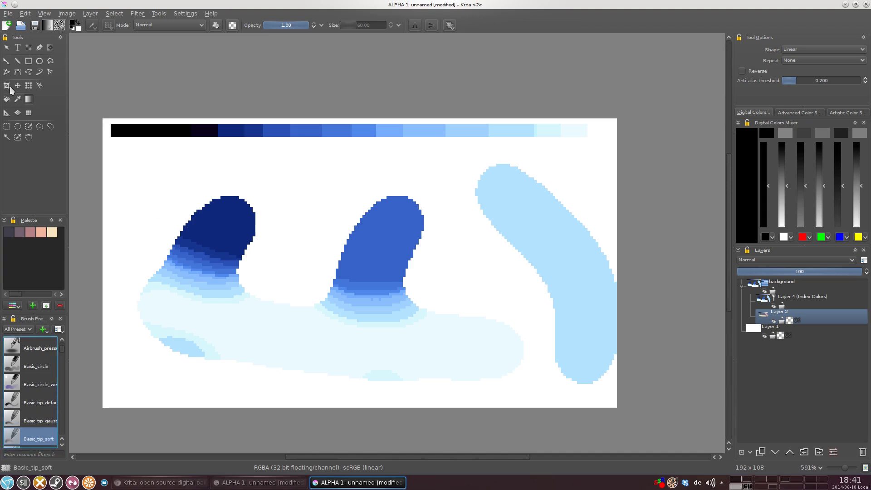
pyautogui.click(6, 61)
pyautogui.click(348, 26)
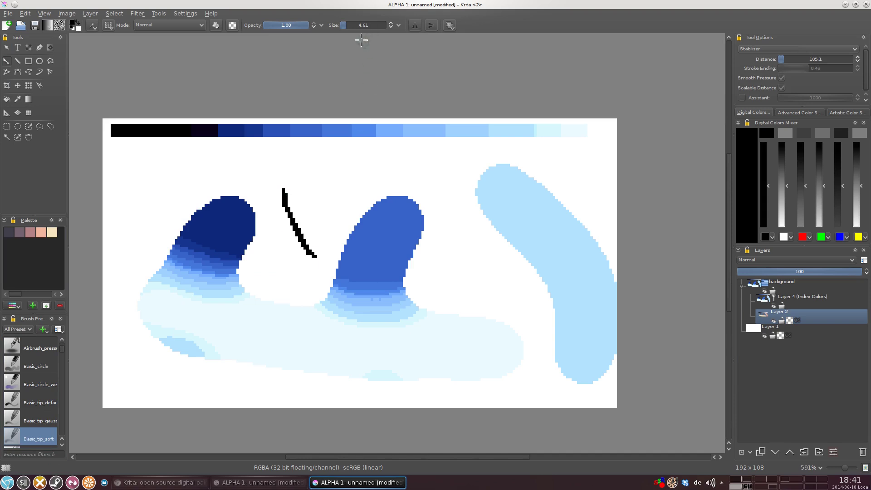
pyautogui.moveTo(291, 200)
pyautogui.mouseDown()
pyautogui.moveTo(302, 202)
pyautogui.moveTo(308, 272)
pyautogui.moveTo(321, 291)
pyautogui.mouseUp()
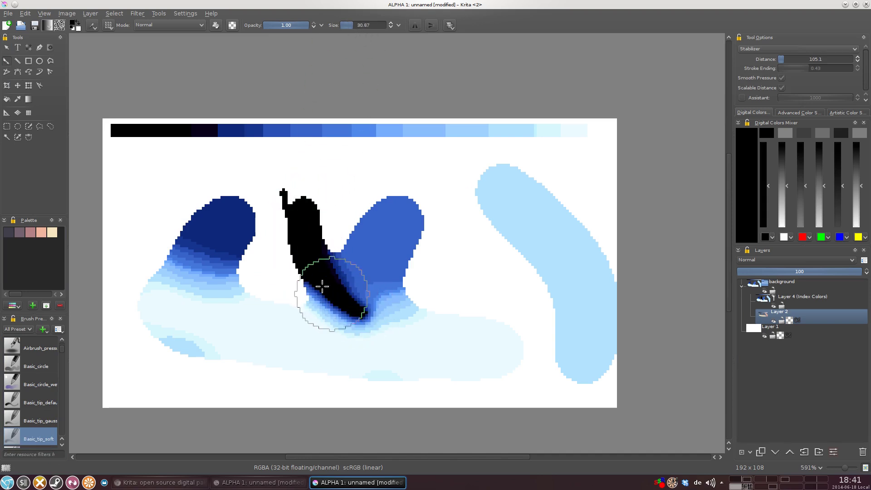
pyautogui.click(249, 222)
pyautogui.moveTo(253, 241)
pyautogui.mouseDown()
pyautogui.moveTo(278, 344)
pyautogui.moveTo(297, 361)
pyautogui.moveTo(456, 349)
pyautogui.mouseUp()
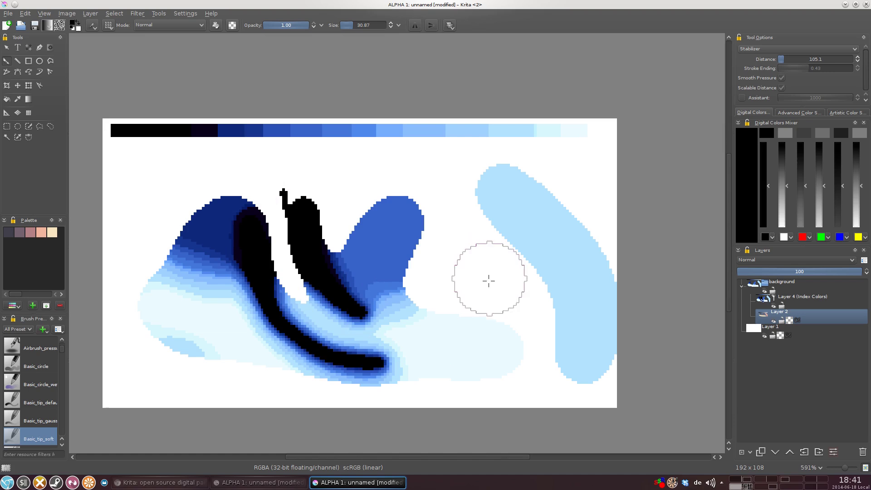
# Step: Pick a green from the Artistic Color Selector's wheel and paint broad freehand strokes across the shapes on Layer 2
pyautogui.click(790, 113)
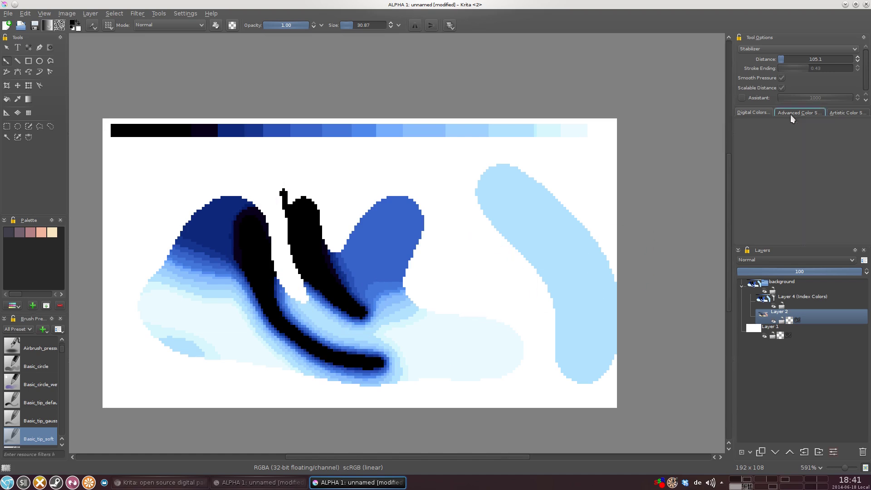
pyautogui.click(837, 114)
pyautogui.click(791, 145)
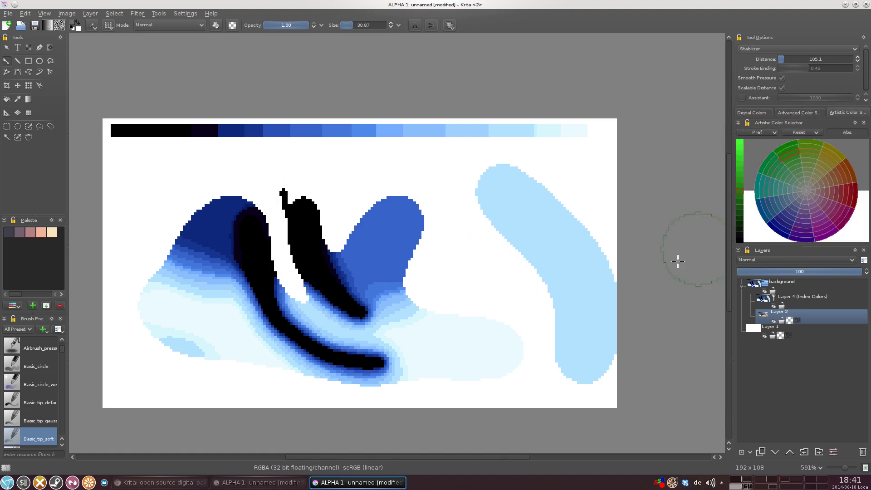
pyautogui.moveTo(522, 254)
pyautogui.mouseDown()
pyautogui.moveTo(492, 272)
pyautogui.moveTo(446, 253)
pyautogui.moveTo(515, 227)
pyautogui.moveTo(457, 213)
pyautogui.moveTo(363, 254)
pyautogui.moveTo(345, 276)
pyautogui.mouseUp()
pyautogui.moveTo(520, 340)
pyautogui.mouseDown()
pyautogui.moveTo(399, 341)
pyautogui.moveTo(282, 302)
pyautogui.mouseUp()
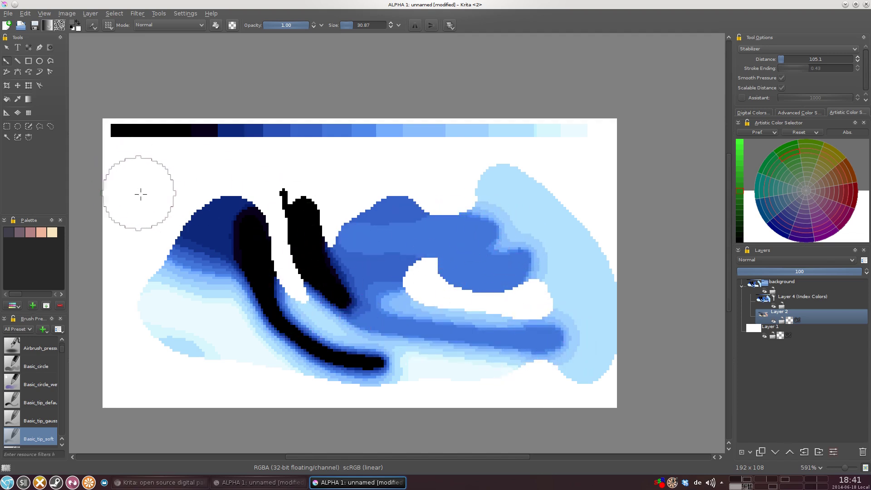
pyautogui.moveTo(140, 195)
pyautogui.mouseDown()
pyautogui.moveTo(206, 232)
pyautogui.moveTo(150, 284)
pyautogui.moveTo(105, 383)
pyautogui.mouseUp()
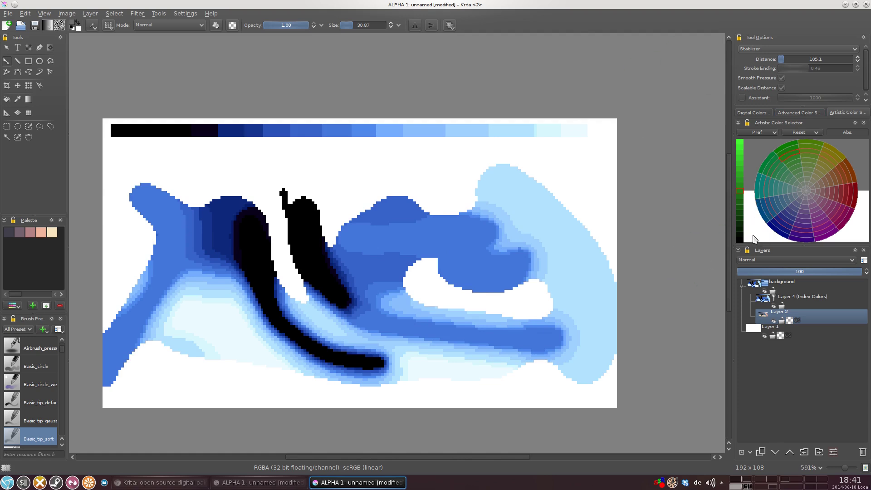
# Step: Bring back the Digital Colors Mixer and paint broad white soft strokes across the upper shapes on Layer 2
pyautogui.click(757, 116)
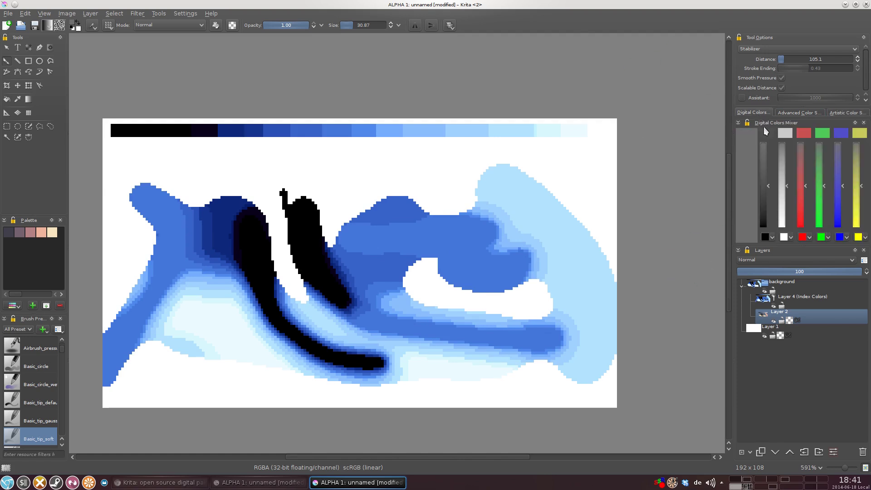
pyautogui.moveTo(544, 221)
pyautogui.mouseDown()
pyautogui.moveTo(349, 200)
pyautogui.moveTo(147, 202)
pyautogui.moveTo(305, 247)
pyautogui.moveTo(524, 268)
pyautogui.mouseUp()
# Step: Review the ramps, gradient steps and Alpha Steps in the properties of the Layer 4 Index Colors filter
pyautogui.click(800, 299)
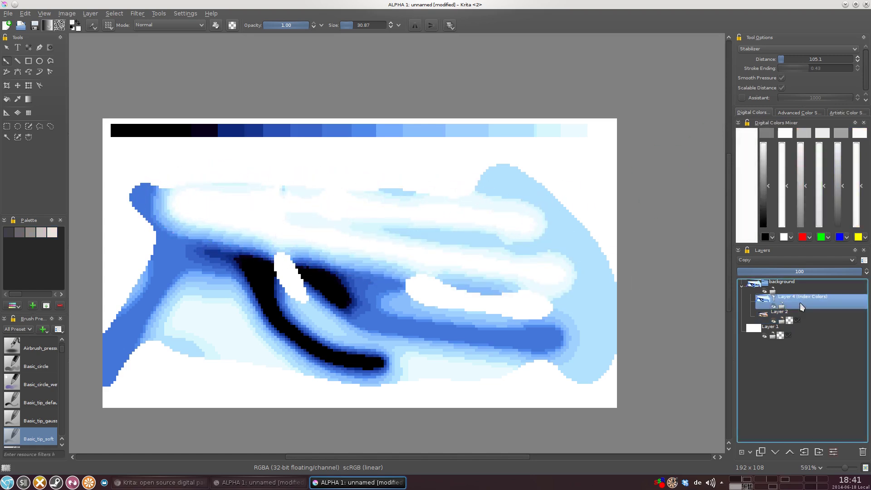
pyautogui.rightClick(800, 303)
pyautogui.click(804, 317)
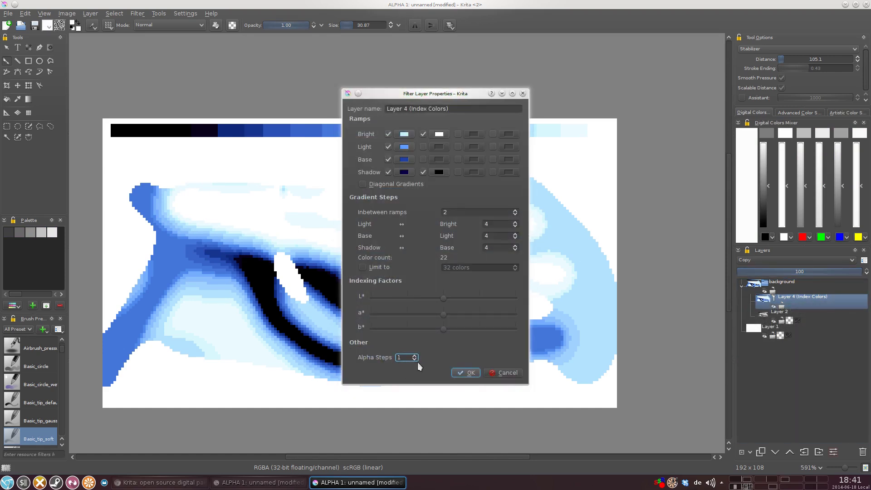
pyautogui.click(468, 373)
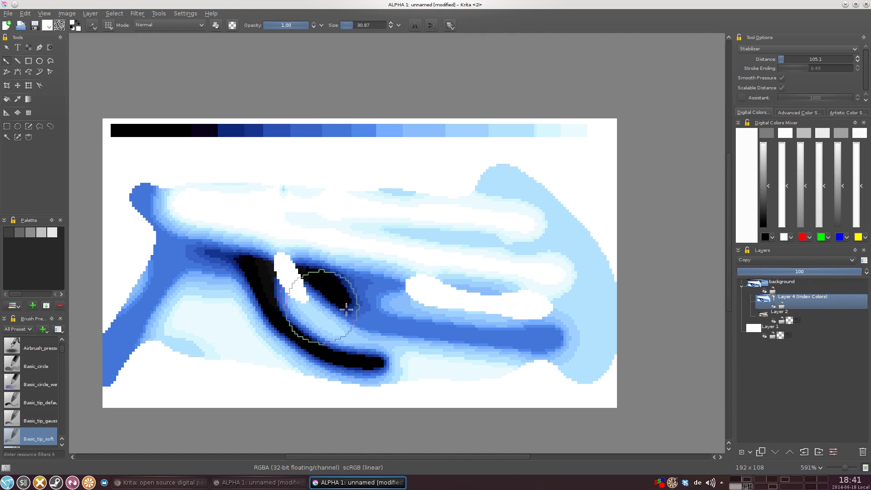
# Step: Return to Layer 2, paint white over the black strokes, and add broad strokes in the light pink mixer color
pyautogui.click(829, 315)
pyautogui.moveTo(286, 309)
pyautogui.mouseDown()
pyautogui.moveTo(323, 328)
pyautogui.moveTo(237, 234)
pyautogui.moveTo(275, 323)
pyautogui.moveTo(314, 378)
pyautogui.moveTo(369, 367)
pyautogui.moveTo(232, 235)
pyautogui.moveTo(367, 326)
pyautogui.mouseUp()
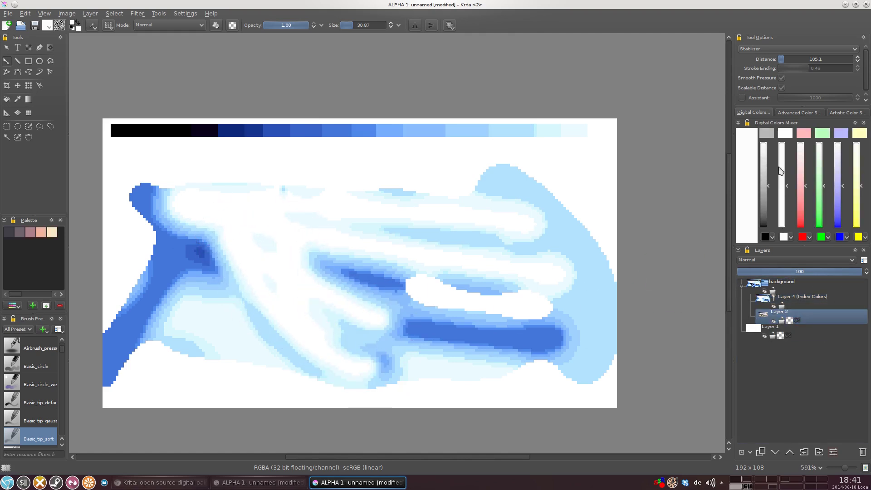
pyautogui.click(803, 133)
pyautogui.moveTo(290, 268)
pyautogui.mouseDown()
pyautogui.moveTo(253, 225)
pyautogui.moveTo(299, 292)
pyautogui.moveTo(270, 222)
pyautogui.moveTo(266, 335)
pyautogui.mouseUp()
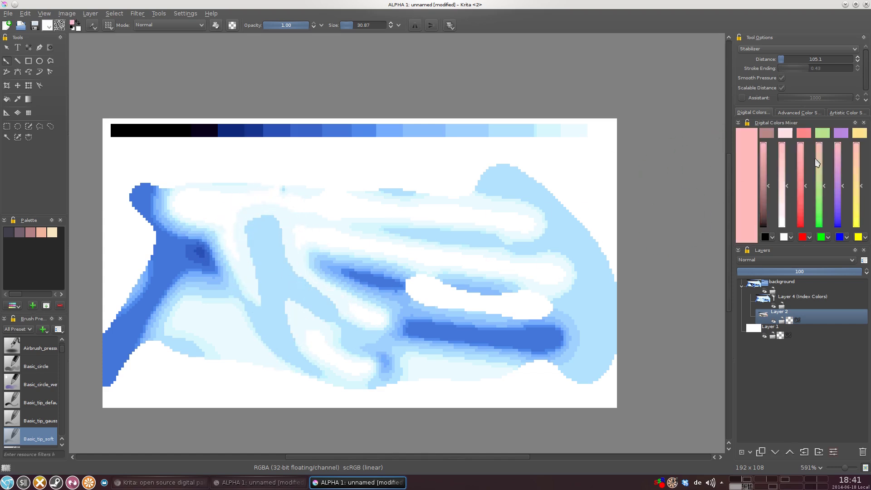
pyautogui.moveTo(317, 226)
pyautogui.mouseDown()
pyautogui.moveTo(265, 231)
pyautogui.moveTo(387, 247)
pyautogui.moveTo(338, 218)
pyautogui.moveTo(348, 330)
pyautogui.moveTo(400, 235)
pyautogui.moveTo(237, 247)
pyautogui.moveTo(230, 200)
pyautogui.mouseUp()
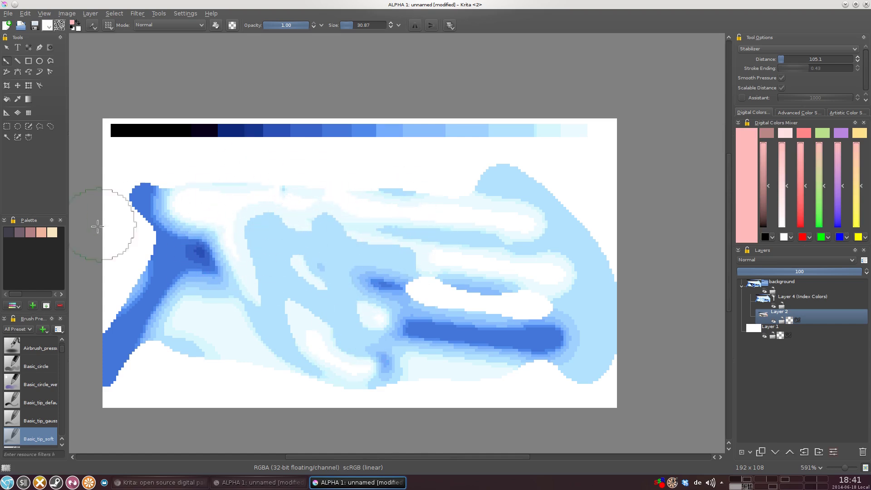
# Step: Paint with the palette's mauve on Layer 2, first with Basic_tip_soft and then broadly with Basic_tip_default at size 30
pyautogui.click(19, 233)
pyautogui.moveTo(286, 232)
pyautogui.mouseDown()
pyautogui.moveTo(340, 278)
pyautogui.moveTo(395, 243)
pyautogui.moveTo(338, 383)
pyautogui.mouseUp()
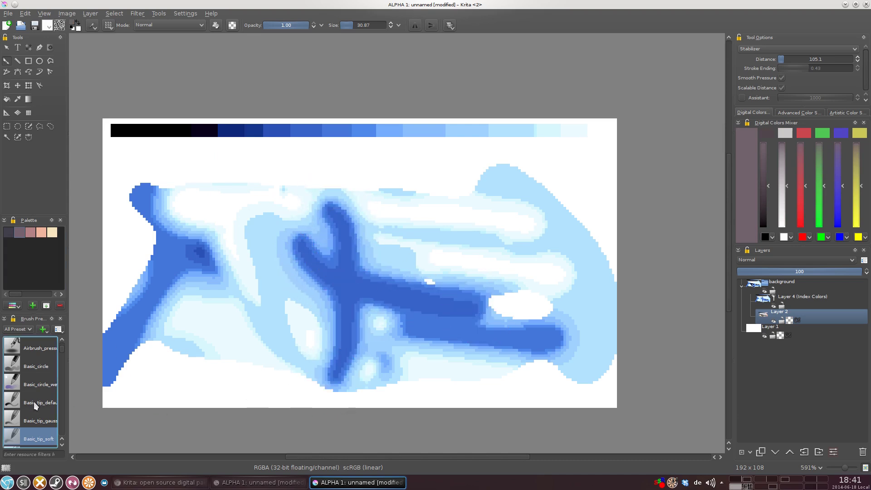
pyautogui.click(33, 401)
pyautogui.moveTo(272, 225)
pyautogui.mouseDown()
pyautogui.moveTo(261, 282)
pyautogui.moveTo(276, 354)
pyautogui.moveTo(385, 358)
pyautogui.mouseUp()
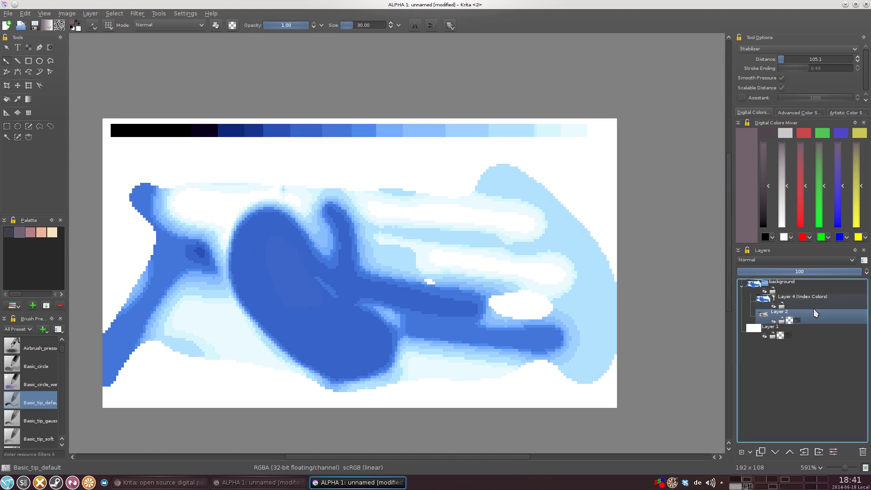
pyautogui.click(751, 452)
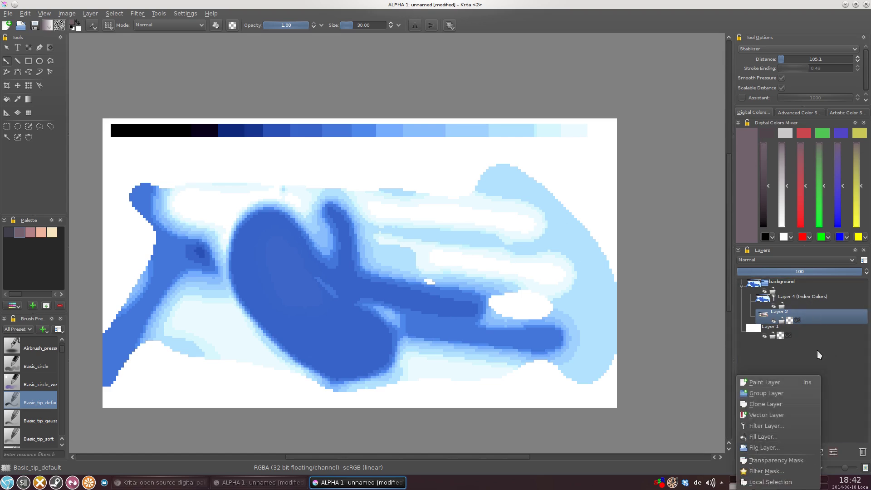
pyautogui.click(827, 362)
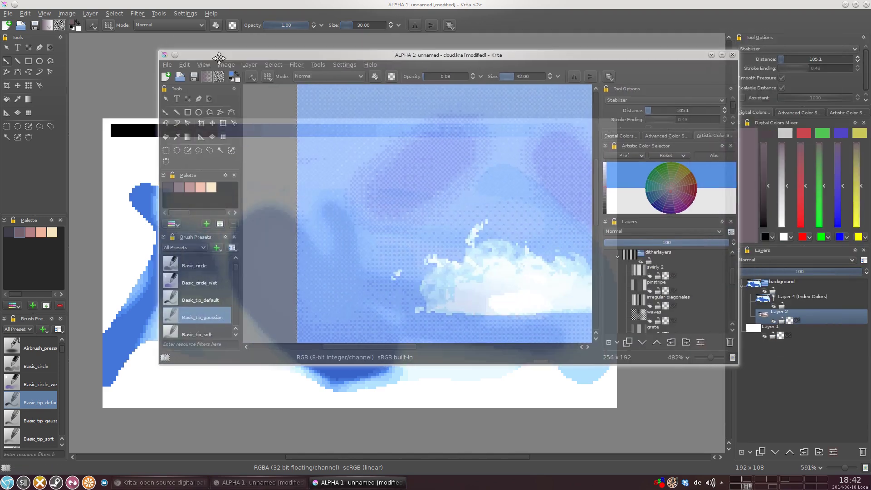
# Step: Copy the ditherlayers group from the cloud.kra image into the current image, between the Index Colors filter and Layer 2
pyautogui.click(614, 258)
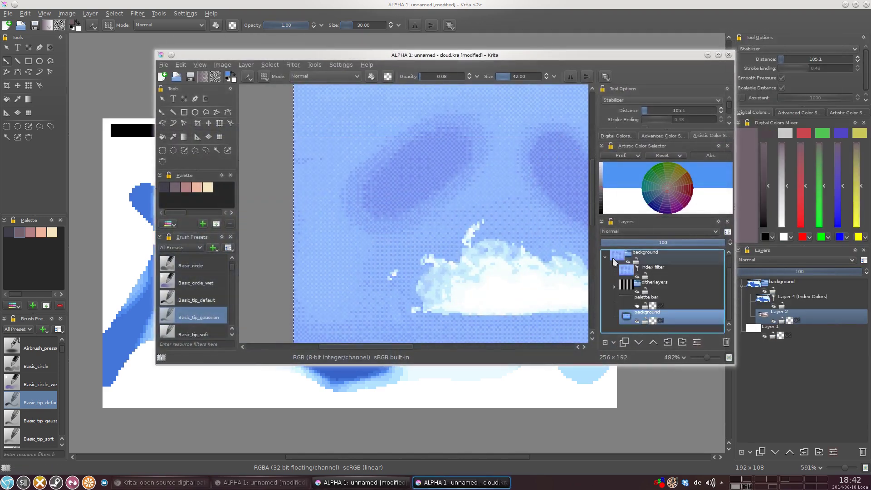
pyautogui.moveTo(652, 289); pyautogui.dragTo(821, 307)
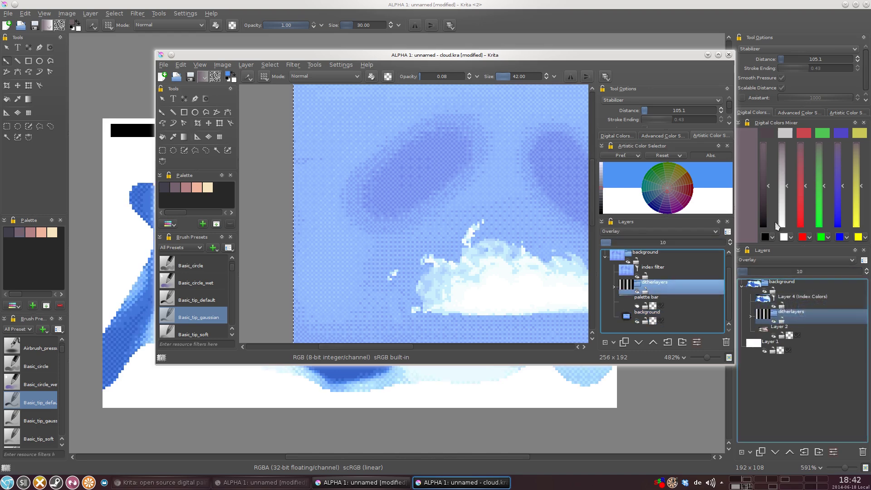
pyautogui.click(708, 56)
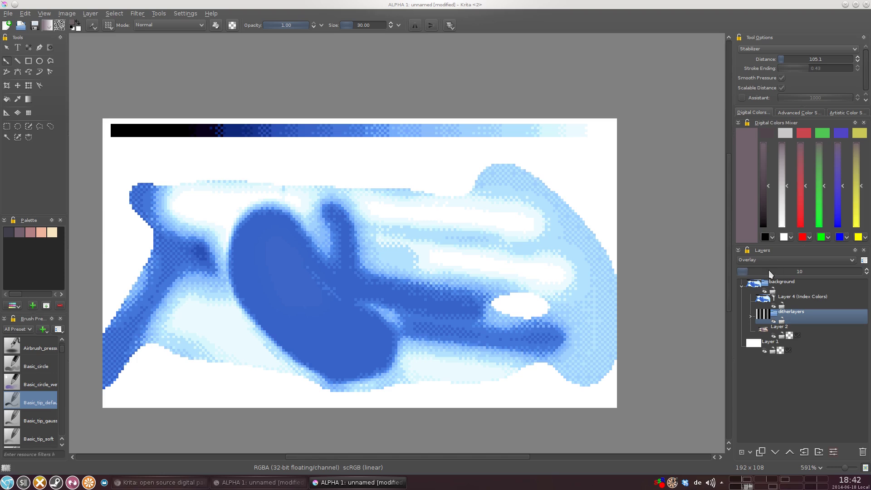
# Step: Lower the ditherlayers group's opacity to 5, toggle its visibility off and on, and reduce the opacity to 3
pyautogui.click(744, 272)
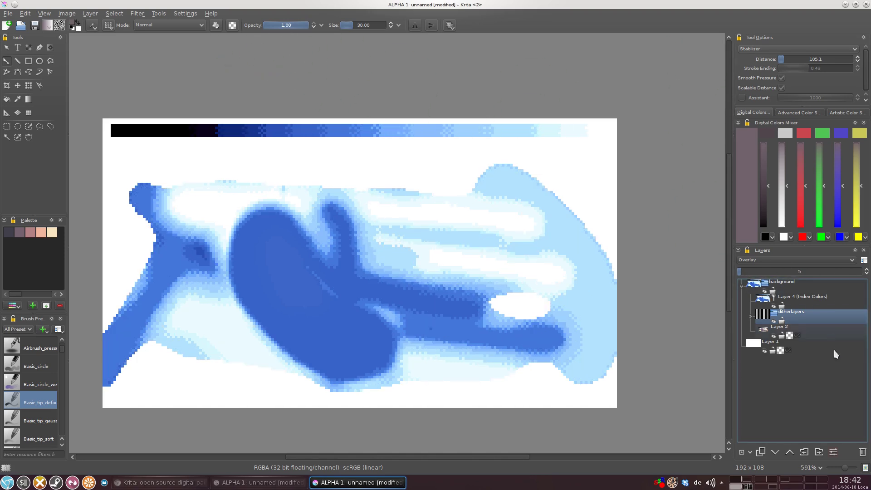
pyautogui.click(774, 321)
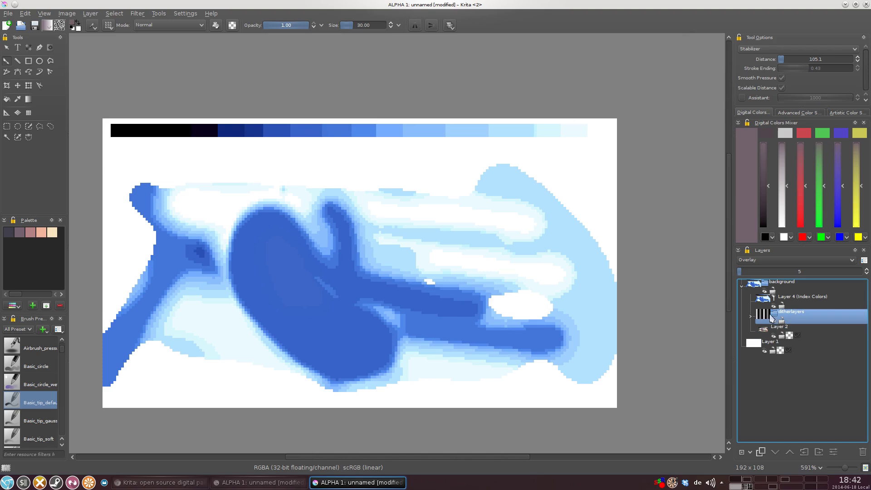
pyautogui.click(774, 321)
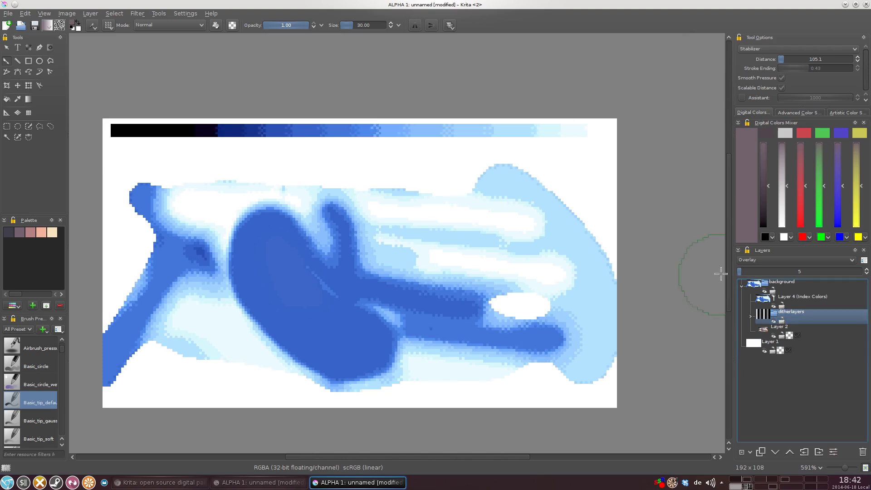
pyautogui.moveTo(751, 275); pyautogui.dragTo(725, 269)
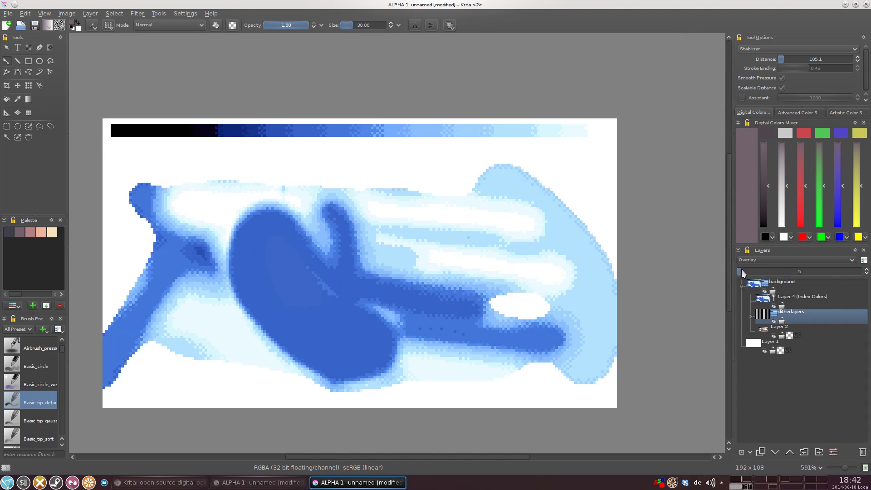
# Step: Expand the ditherlayers group, hide its plain pattern layer and show the diamond pattern layer
pyautogui.click(750, 316)
pyautogui.scroll(-1, 810, 377)
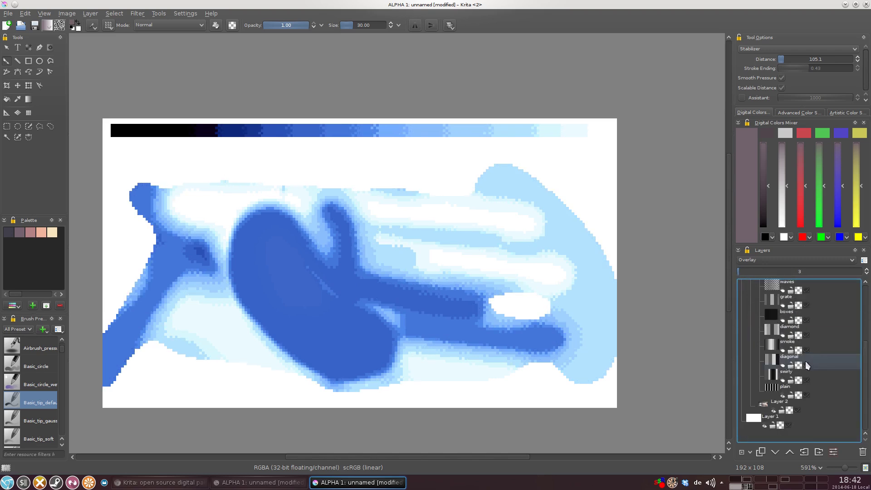
pyautogui.click(782, 396)
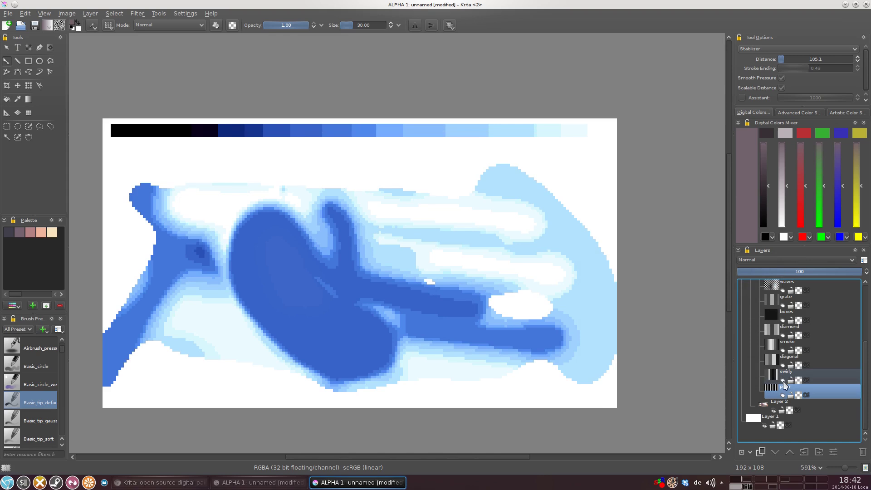
pyautogui.click(783, 335)
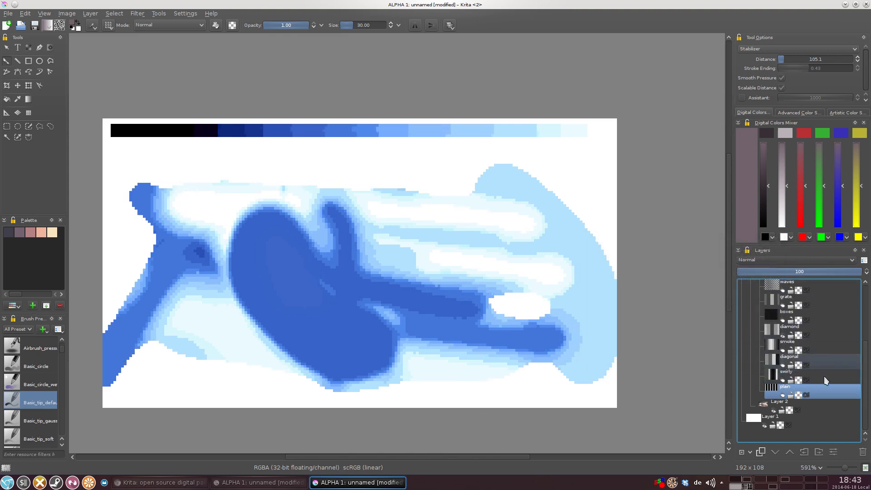
# Step: Select the ditherlayers group and set its opacity to 10
pyautogui.scroll(3, 817, 370)
pyautogui.click(799, 316)
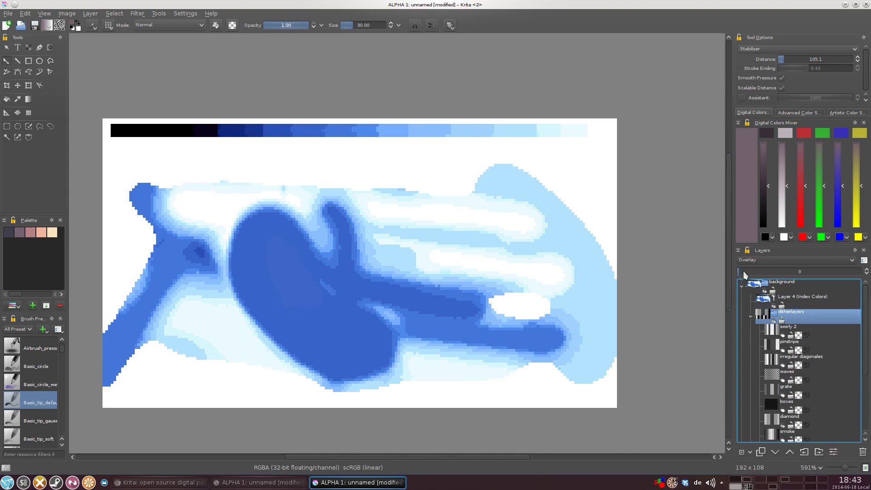
pyautogui.moveTo(744, 271); pyautogui.dragTo(753, 276)
pyautogui.click(787, 319)
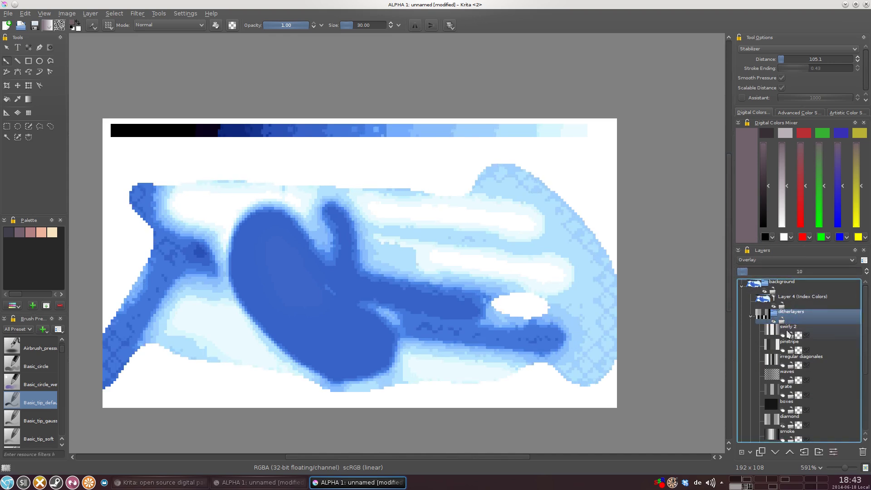
# Step: Toggle the visibility of the irregular diagonales and pinstripe pattern layers inside the ditherlayers group
pyautogui.scroll(-3, 823, 343)
pyautogui.scroll(3, 819, 352)
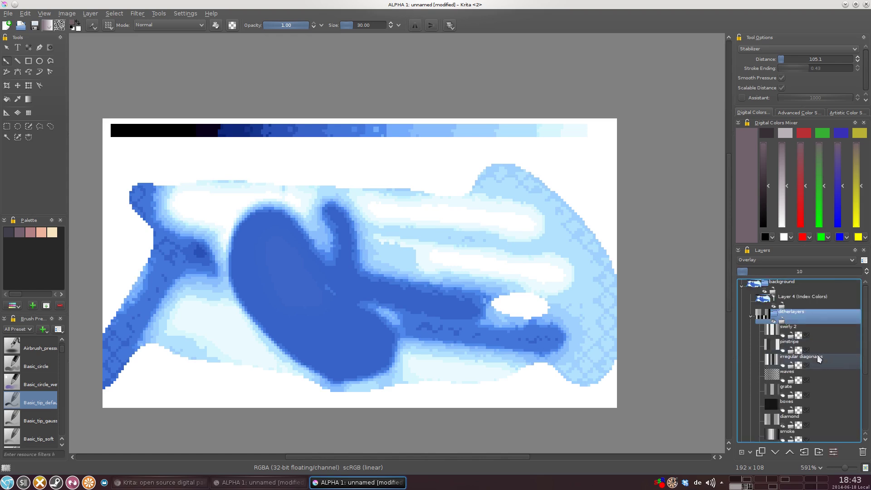
pyautogui.click(784, 365)
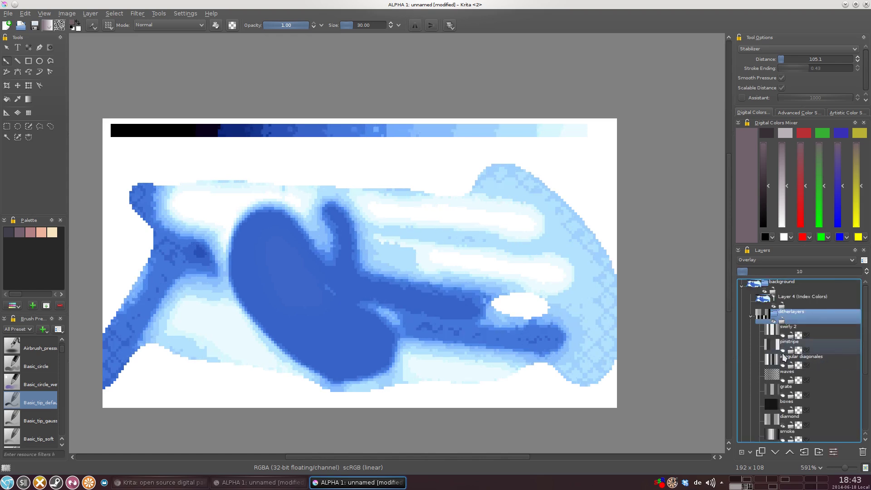
pyautogui.click(783, 352)
# Step: Look through the dither pattern layers inside the ditherlayers group
pyautogui.scroll(-1, 789, 363)
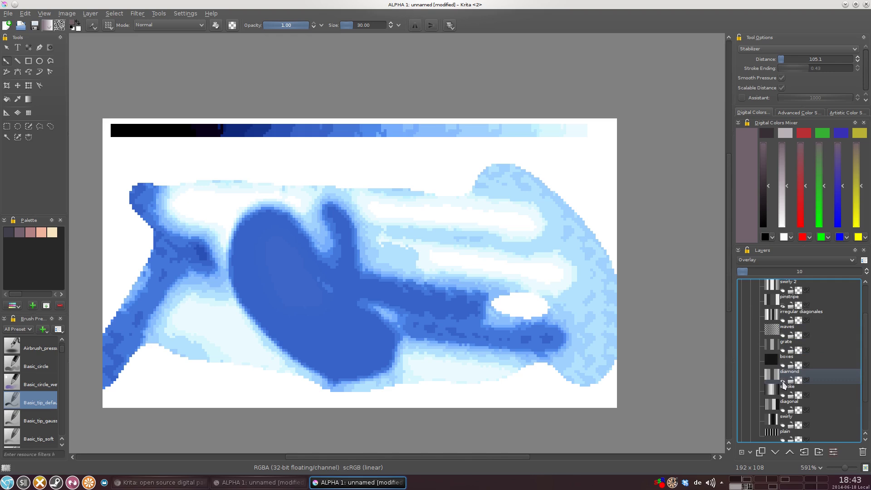
pyautogui.scroll(1, 787, 349)
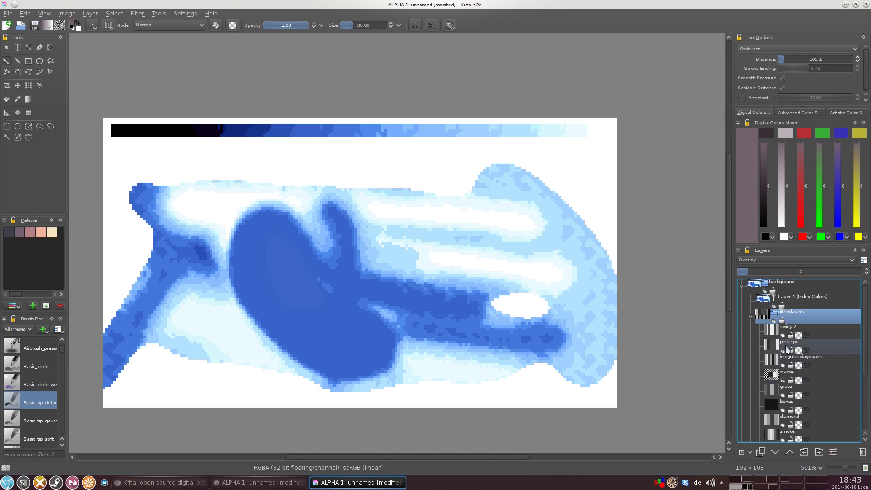
pyautogui.scroll(-1, 785, 356)
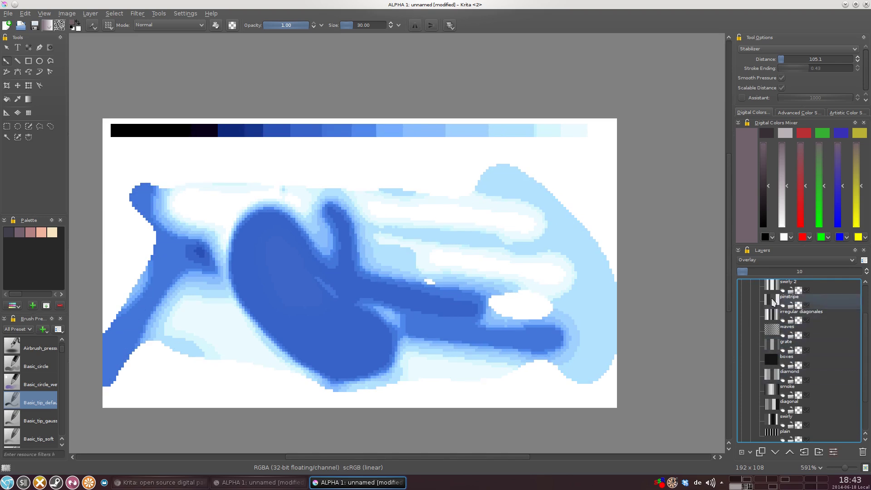
pyautogui.scroll(1, 812, 350)
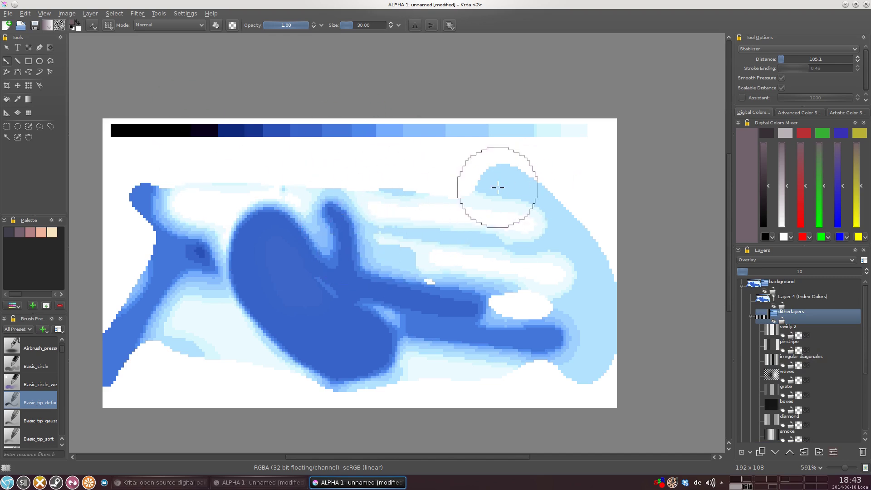
pyautogui.scroll(-1, 802, 360)
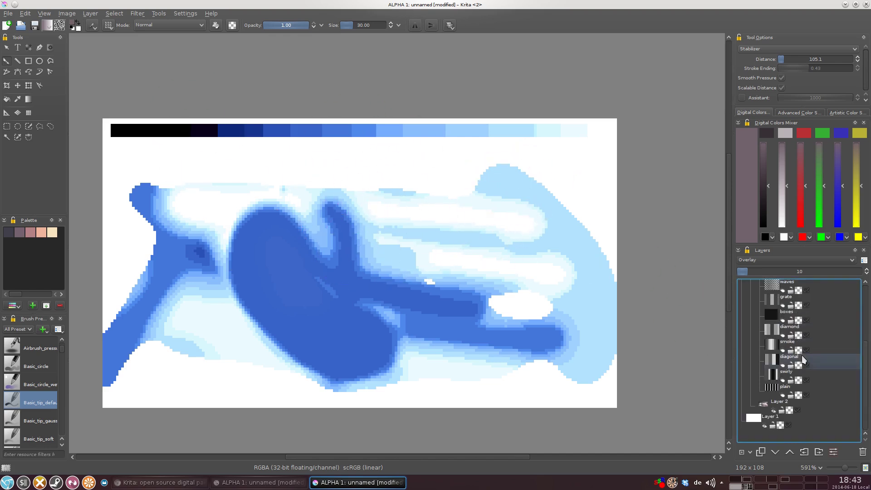
pyautogui.scroll(1, 801, 361)
pyautogui.scroll(-1, 801, 360)
pyautogui.scroll(1, 801, 361)
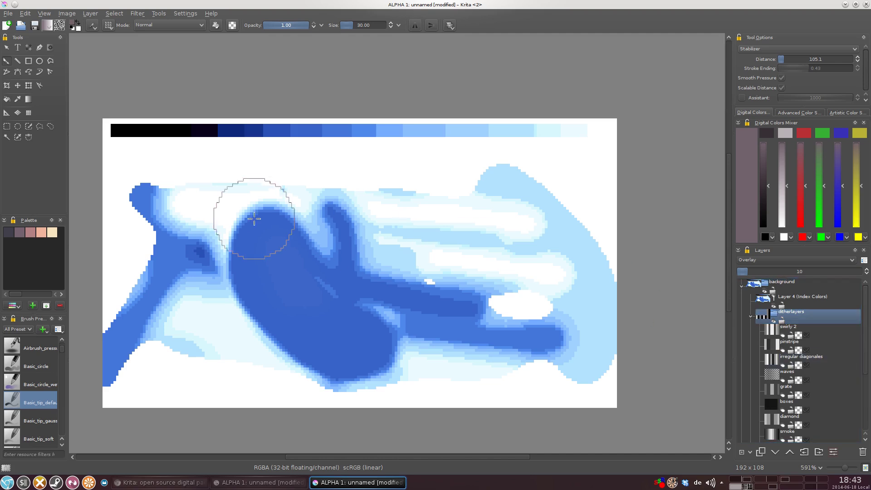
# Step: Show the plain pattern layer inside the ditherlayers group and collapse the group
pyautogui.click(750, 317)
pyautogui.click(750, 316)
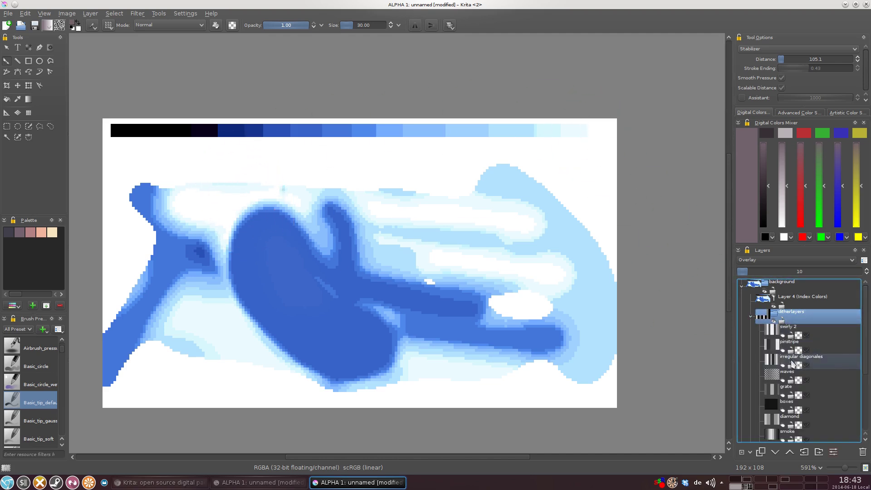
pyautogui.scroll(-2, 798, 388)
pyautogui.click(782, 394)
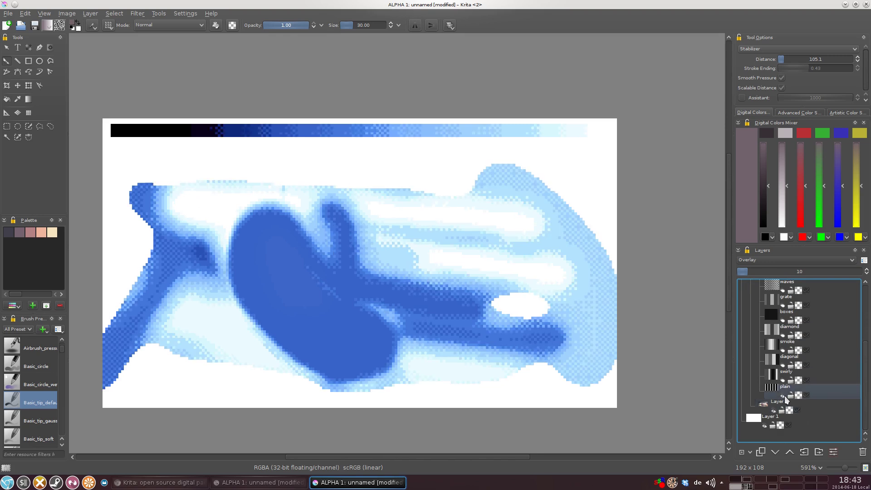
pyautogui.scroll(3, 753, 313)
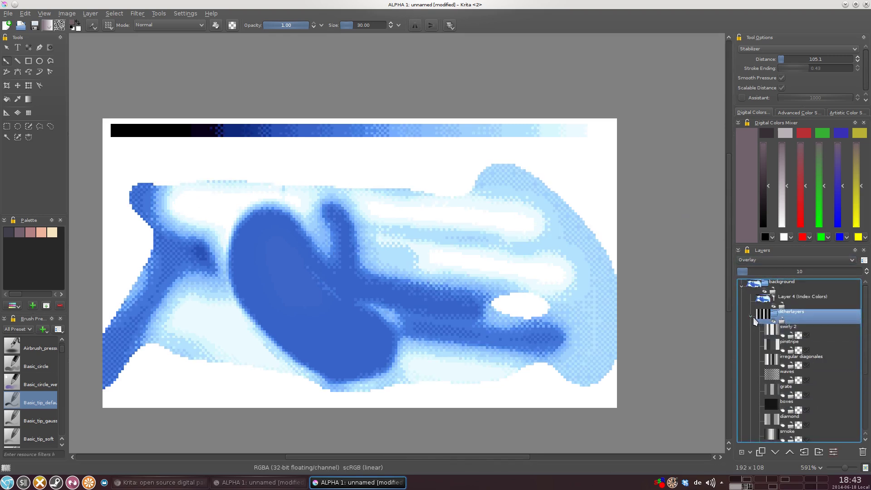
pyautogui.click(750, 317)
# Step: Select Layer 2 and set the Color Picker to sample from Current Layer
pyautogui.click(810, 332)
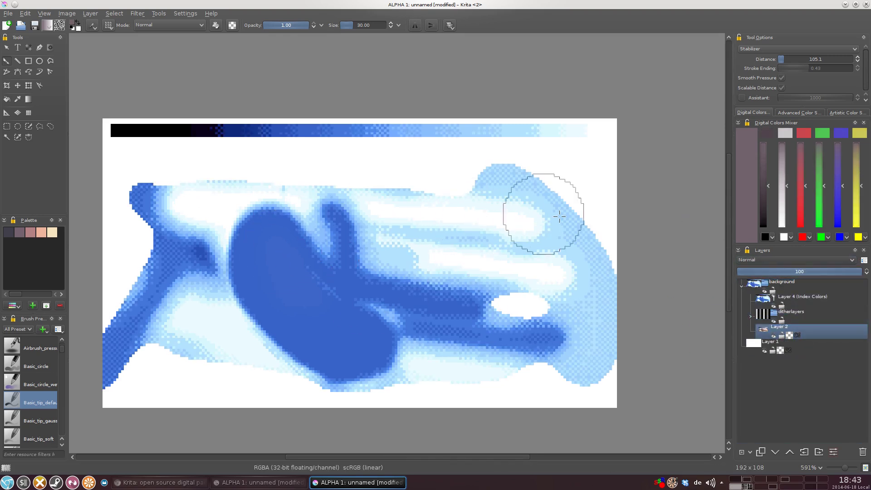
pyautogui.press('p')
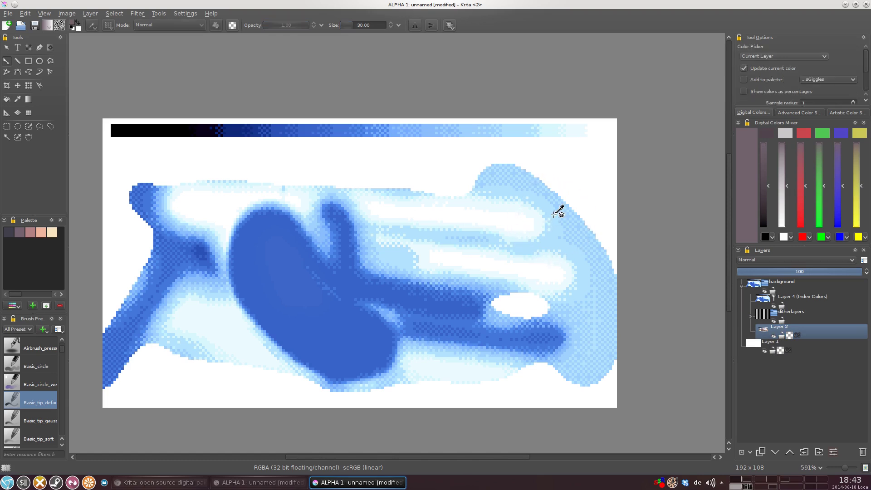
pyautogui.click(755, 57)
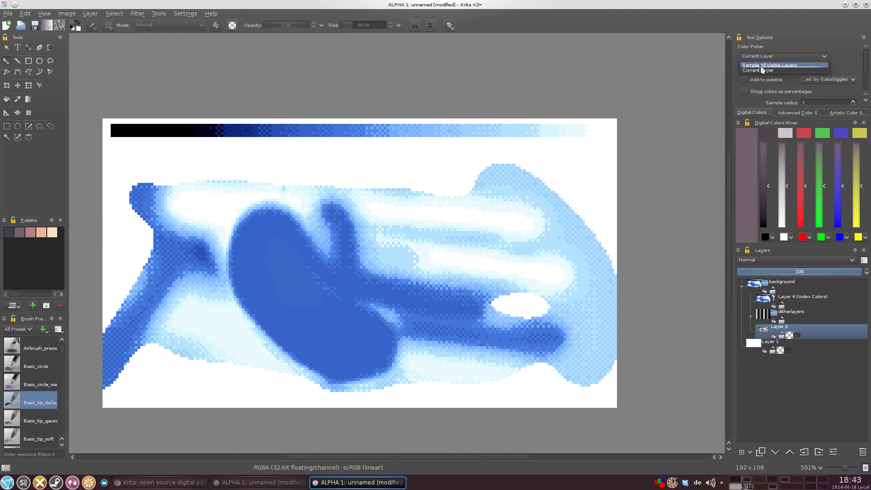
pyautogui.click(760, 71)
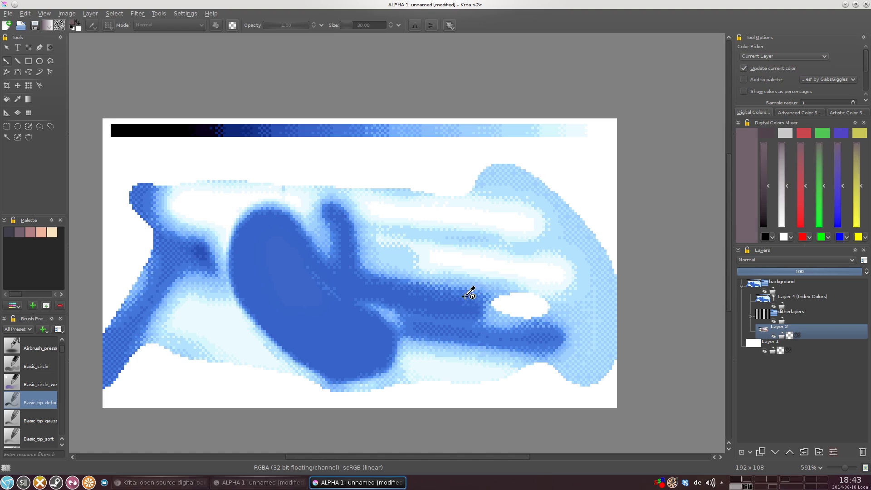
# Step: Paint over the upper part of the shape on Layer 2 with a dark tone, then a light tone, both sampled from the layer
pyautogui.click(465, 313)
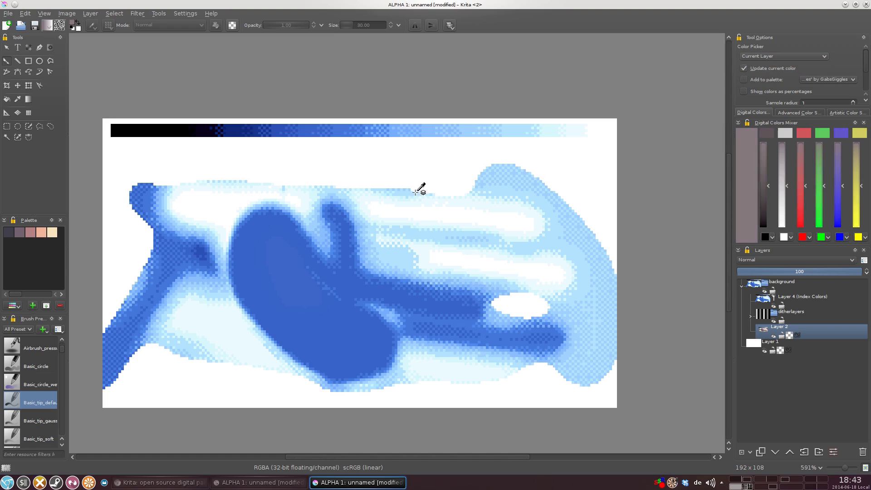
pyautogui.moveTo(427, 193); pyautogui.dragTo(313, 202)
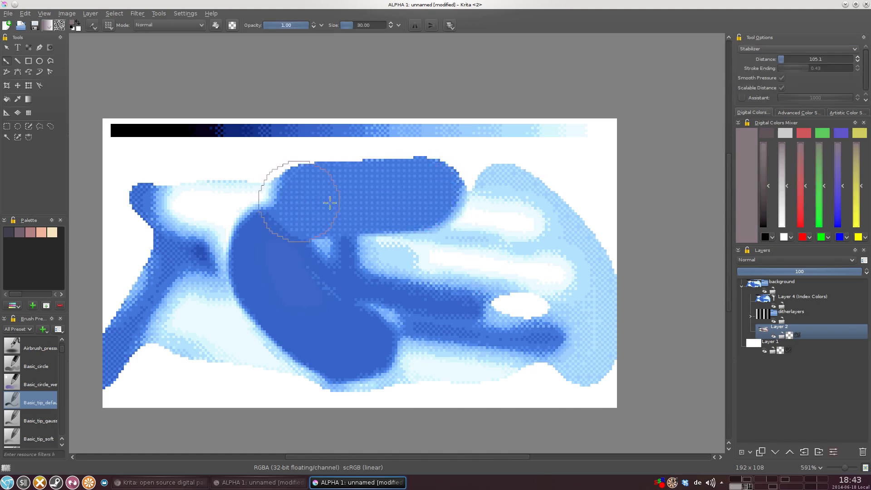
pyautogui.press('ctrl')
pyautogui.click(573, 207)
pyautogui.press('b')
pyautogui.moveTo(431, 192)
pyautogui.mouseDown()
pyautogui.moveTo(281, 207)
pyautogui.moveTo(325, 199)
pyautogui.moveTo(370, 226)
pyautogui.moveTo(423, 233)
pyautogui.moveTo(526, 227)
pyautogui.mouseUp()
# Step: Sample the dark tone at the shape's upper-left tip and paint a long diagonal stroke across the light area
pyautogui.press('p')
pyautogui.click(179, 214)
pyautogui.press('b')
pyautogui.press('p')
pyautogui.click(142, 195)
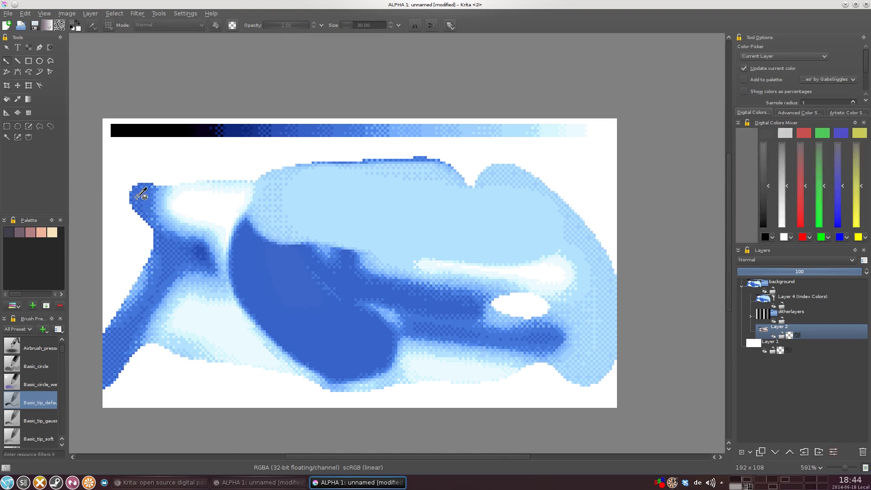
pyautogui.press('b')
pyautogui.moveTo(307, 202)
pyautogui.mouseDown()
pyautogui.moveTo(523, 236)
pyautogui.moveTo(530, 255)
pyautogui.mouseUp()
# Step: Sample the mid tone beside the lower-left arm and paint broadly over the lower half of the shape
pyautogui.press('p')
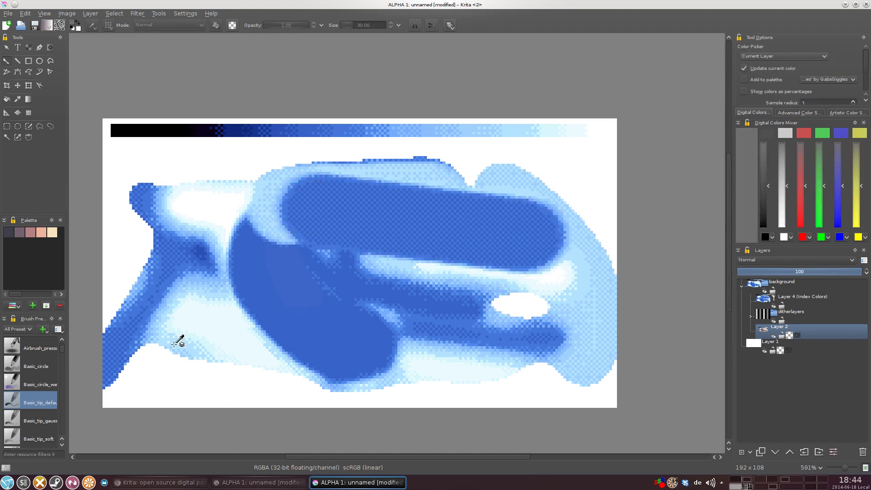
pyautogui.click(157, 322)
pyautogui.press('b')
pyautogui.moveTo(313, 261)
pyautogui.mouseDown()
pyautogui.moveTo(532, 310)
pyautogui.moveTo(475, 359)
pyautogui.moveTo(285, 306)
pyautogui.mouseUp()
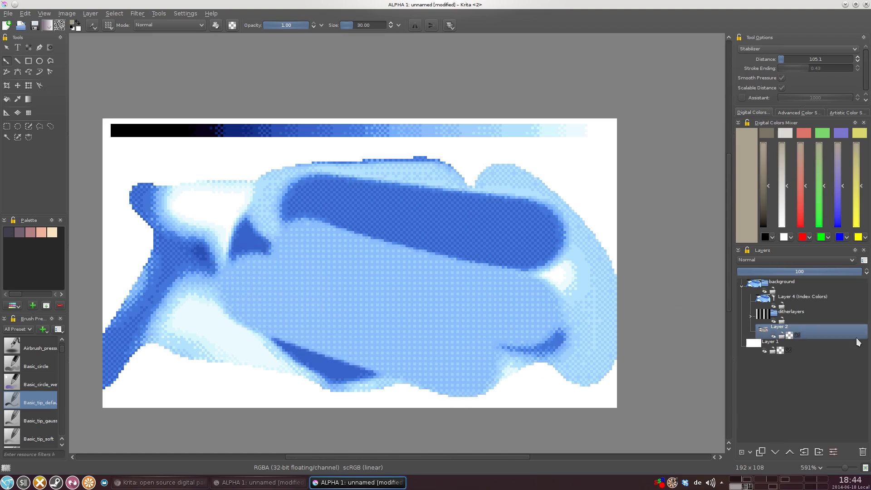
pyautogui.click(741, 287)
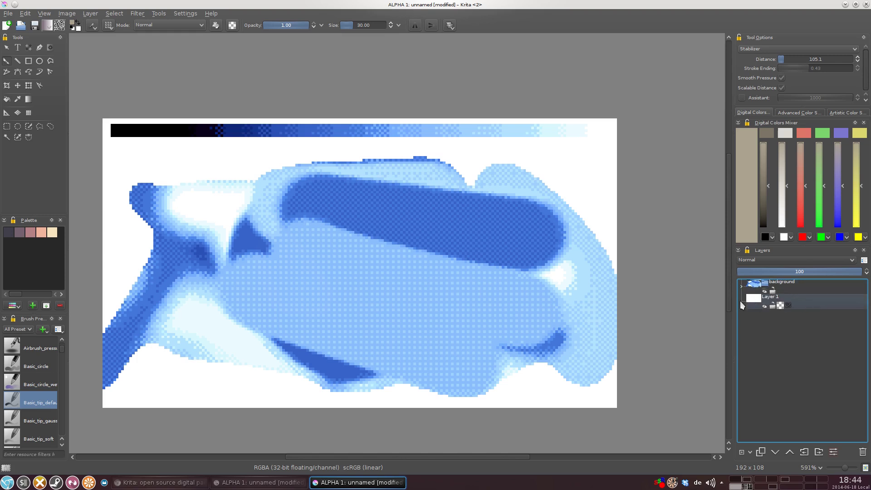
pyautogui.click(742, 286)
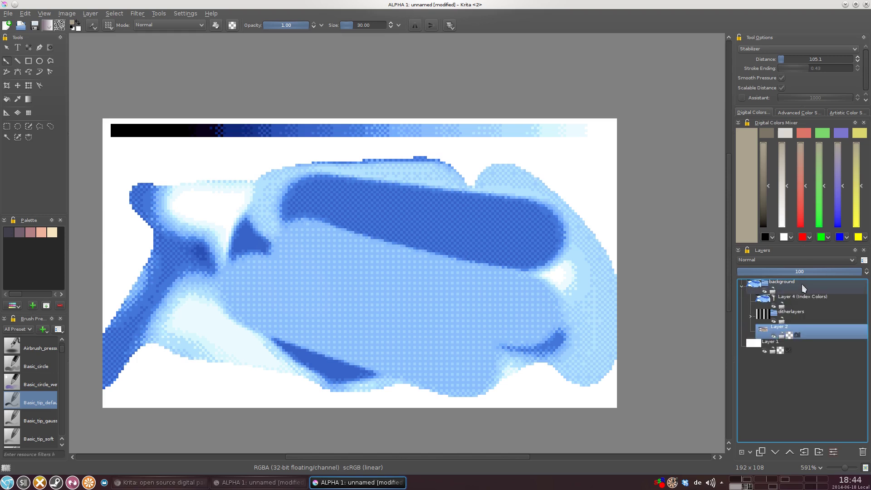
pyautogui.click(741, 286)
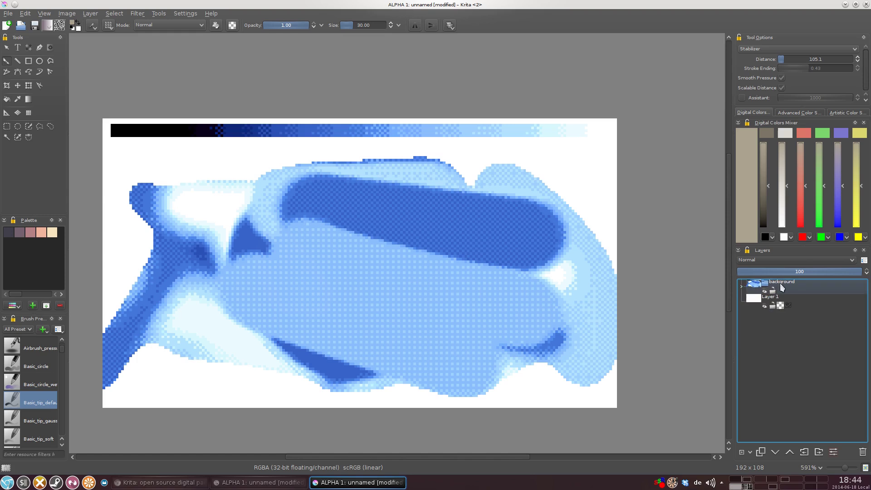
pyautogui.click(741, 286)
# Step: Open the properties of the Index Colors filter layer and try a magenta Light ramp colour
pyautogui.click(800, 302)
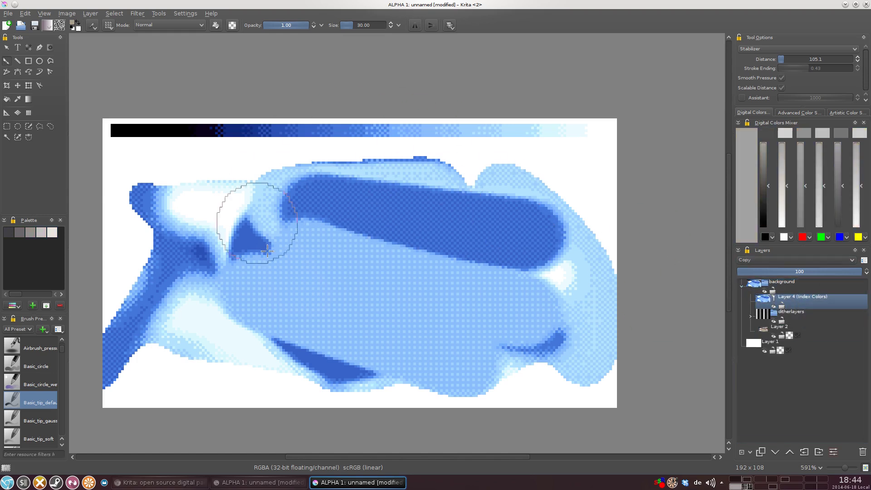
pyautogui.rightClick(804, 300)
pyautogui.click(805, 304)
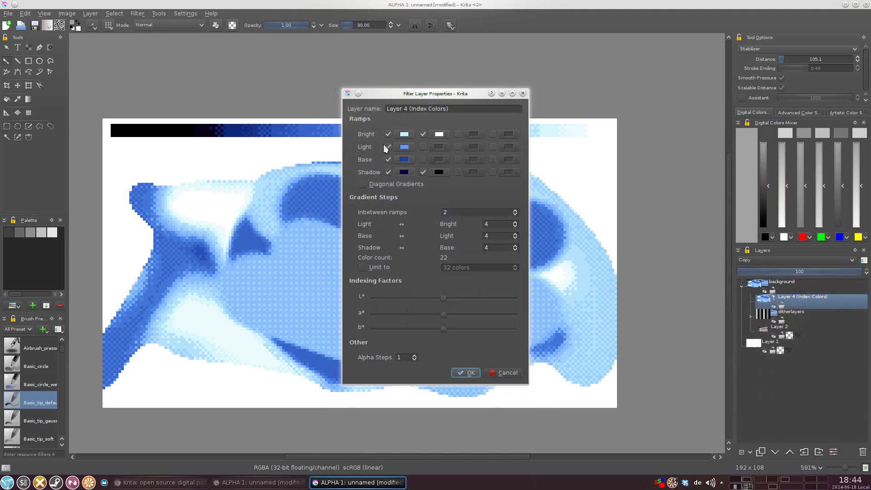
pyautogui.moveTo(435, 94); pyautogui.dragTo(682, 148)
pyautogui.click(651, 203)
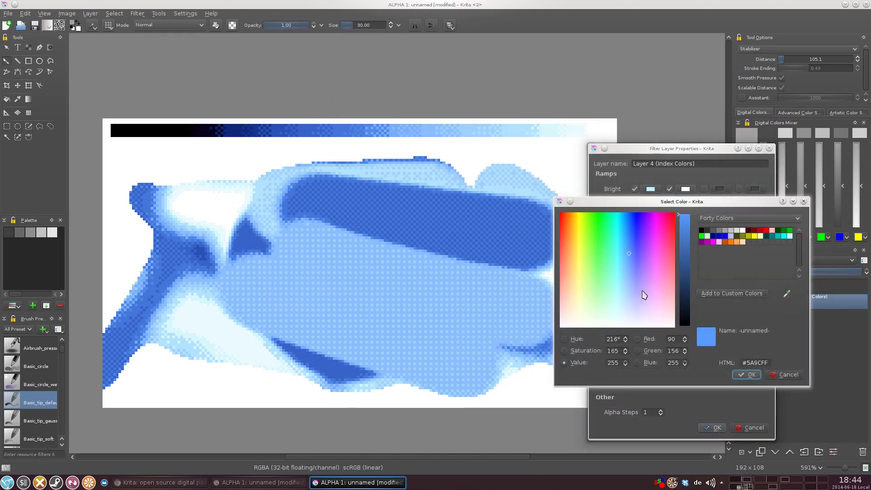
pyautogui.click(654, 231)
pyautogui.click(741, 373)
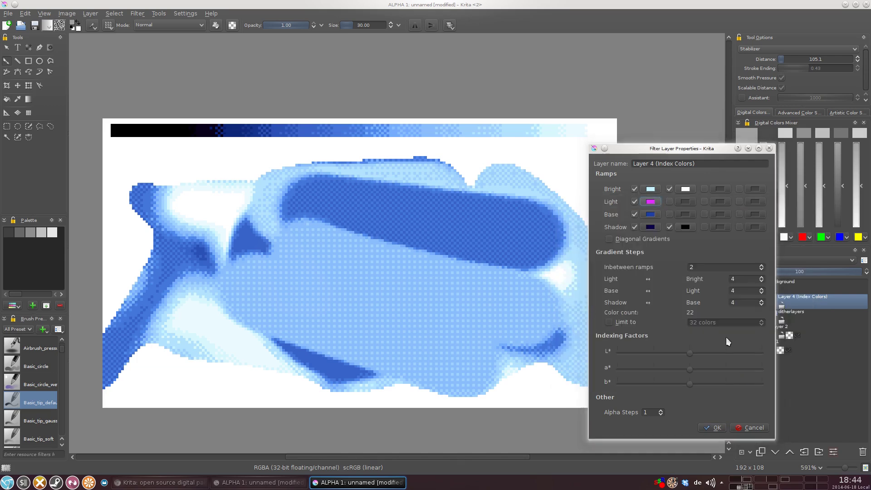
# Step: Try a purple Base and a pink Bright ramp colour in the Index Colors filter, then discard the ramp changes
pyautogui.click(651, 216)
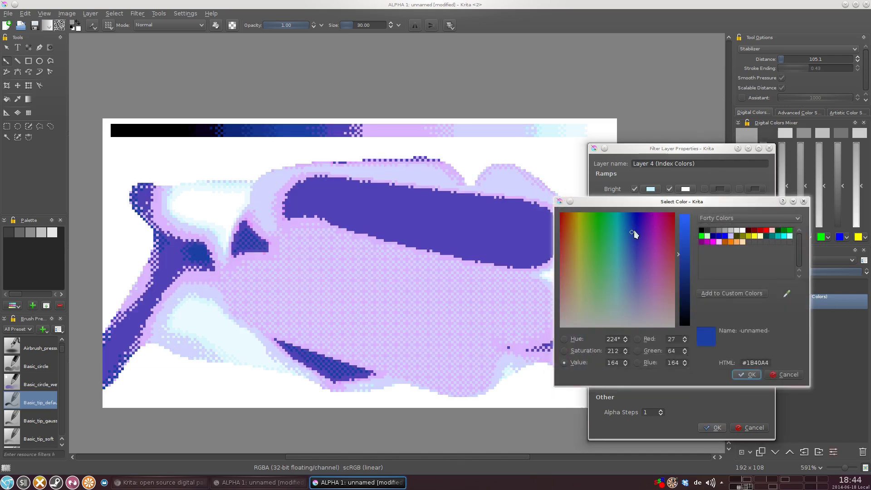
pyautogui.moveTo(632, 232); pyautogui.dragTo(656, 234)
pyautogui.click(742, 374)
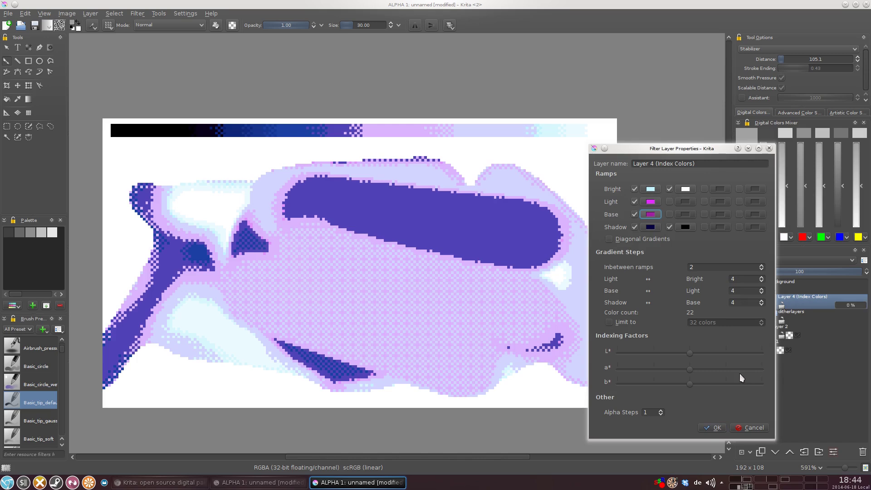
pyautogui.click(653, 201)
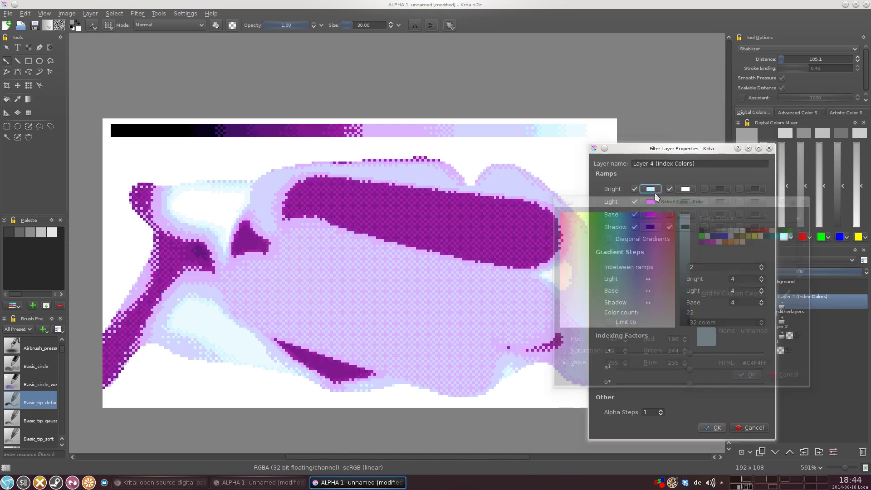
pyautogui.click(656, 259)
pyautogui.click(746, 375)
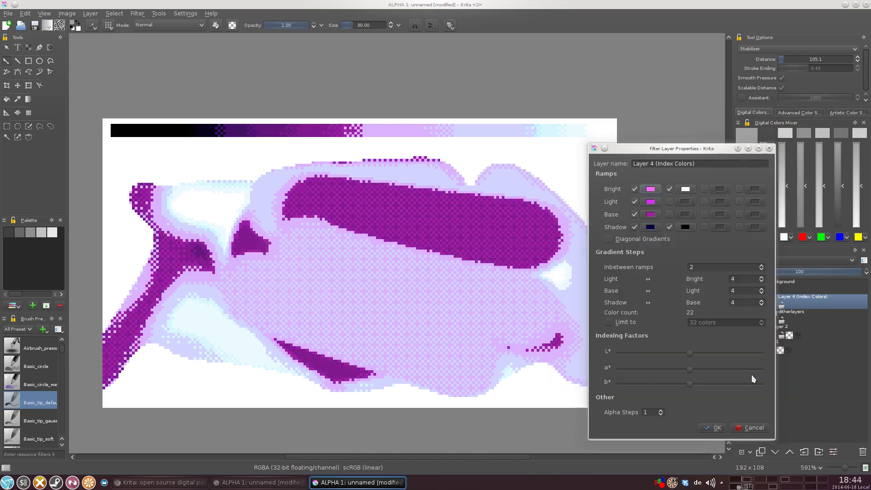
pyautogui.click(769, 149)
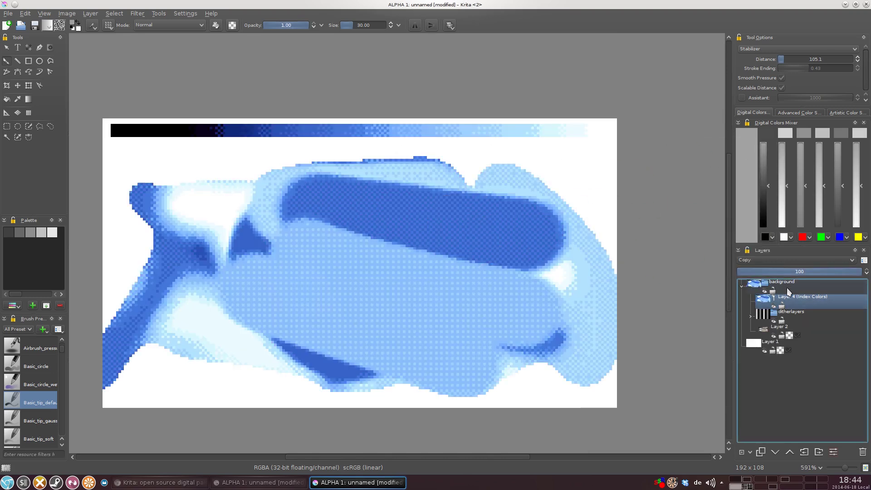
# Step: Collapse the background group and display its layer preview and details
pyautogui.click(741, 285)
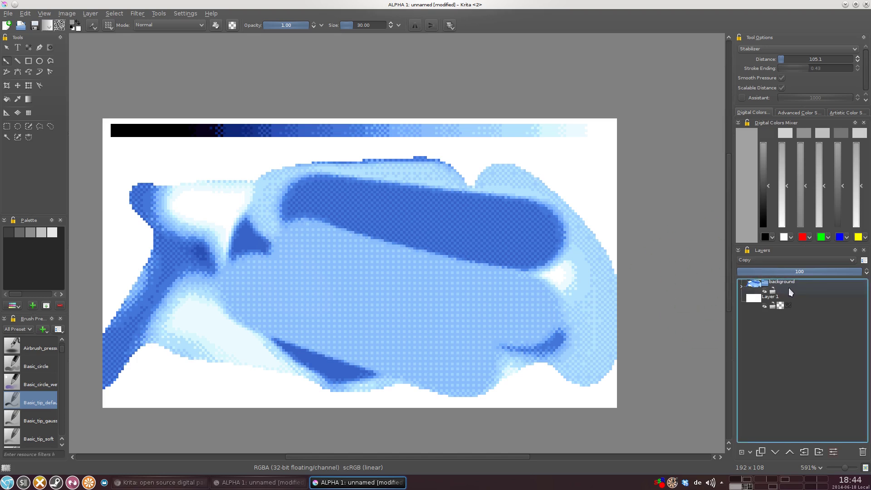
pyautogui.moveTo(789, 289)
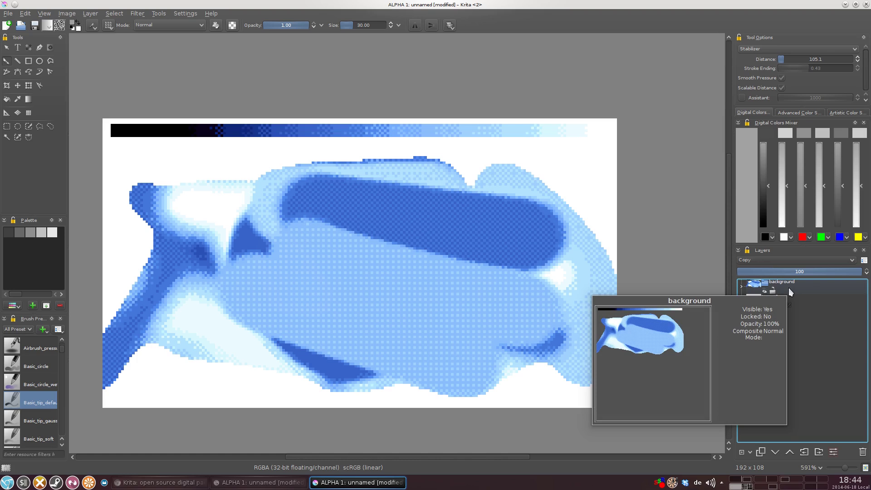